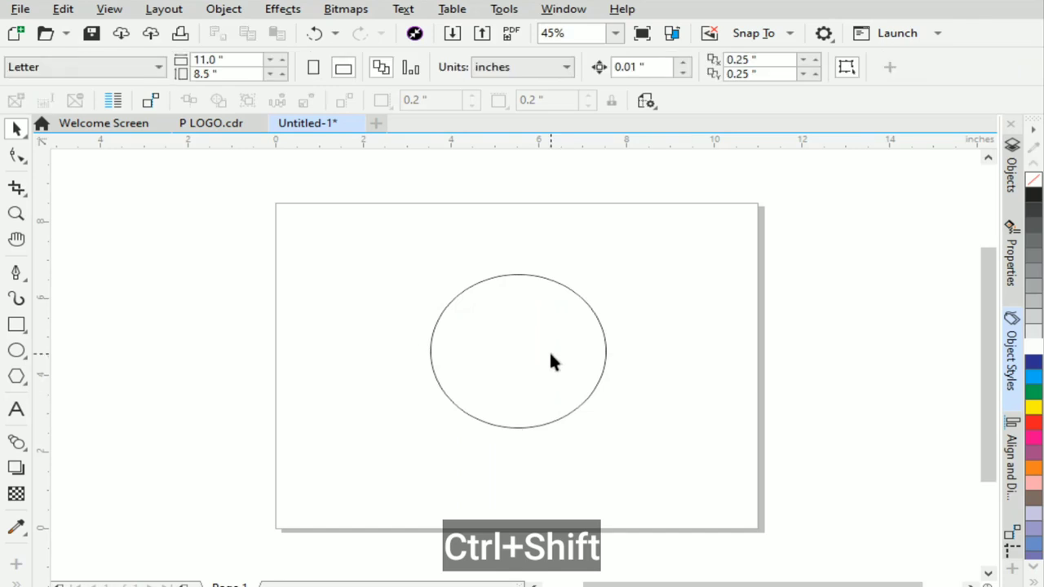
# Create a concentric copy of the circle about 2.65 inches wide and move it up to touch the outer circle's top
pyautogui.click(588, 302)
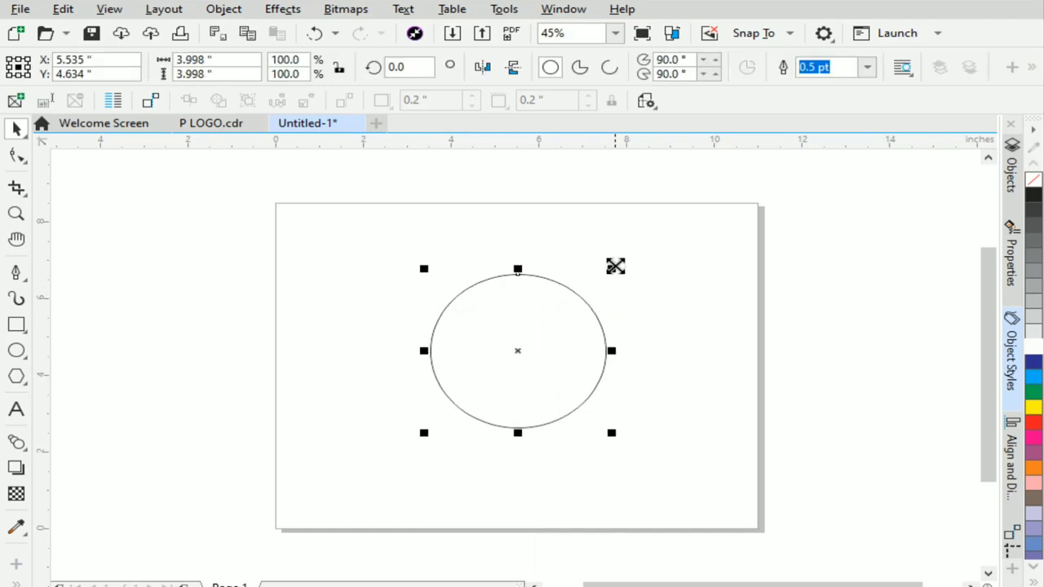
pyautogui.click(604, 313)
pyautogui.click(576, 345)
pyautogui.click(595, 314)
pyautogui.moveTo(612, 268); pyautogui.dragTo(599, 299)
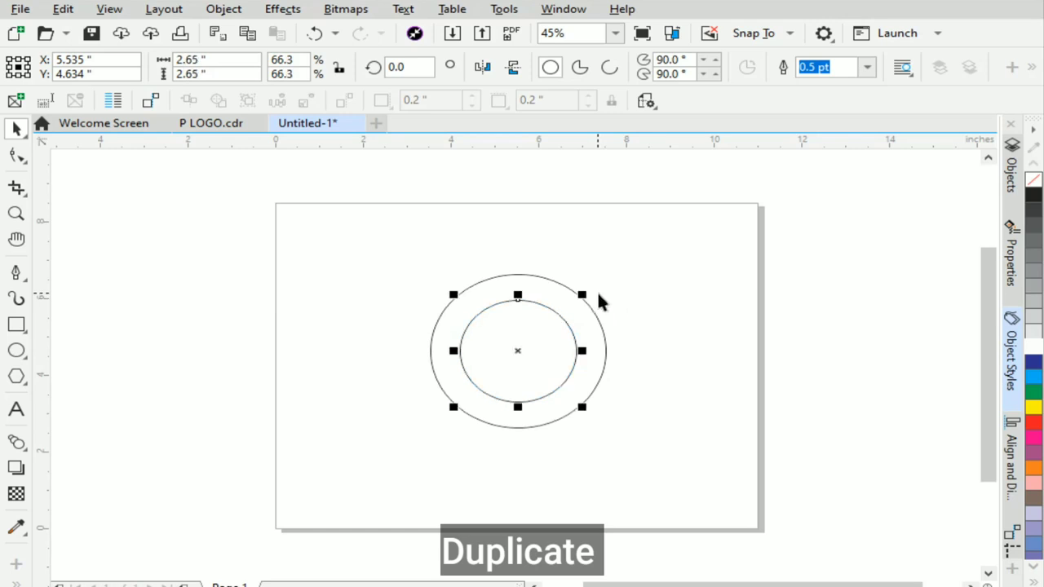
pyautogui.moveTo(517, 302); pyautogui.dragTo(517, 278)
pyautogui.click(571, 359)
pyautogui.click(570, 351)
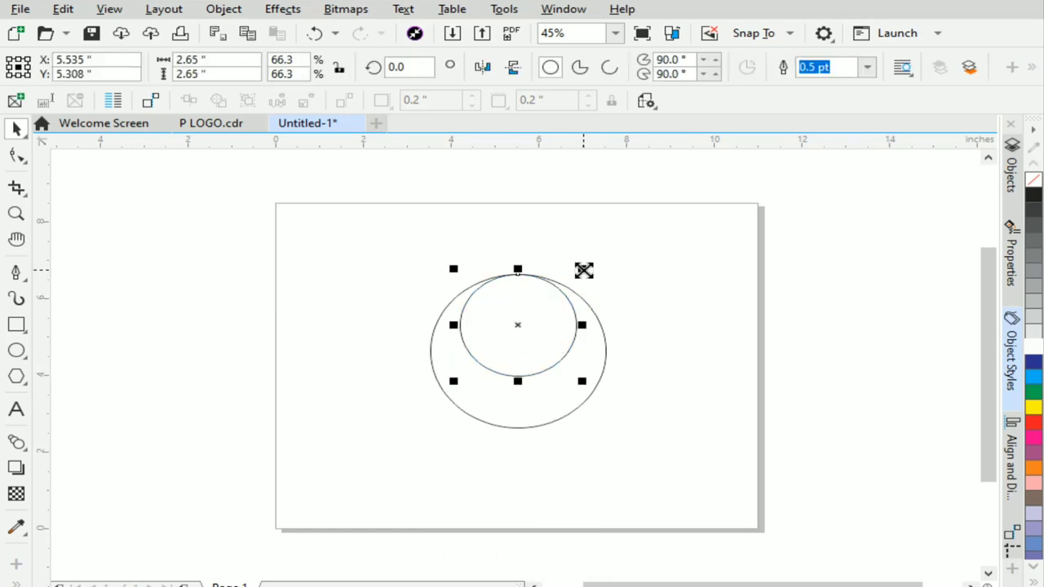
# Create a smaller copy about 1.94 inches wide and move it down to touch the middle circle's lowest point
pyautogui.moveTo(584, 269); pyautogui.dragTo(576, 283)
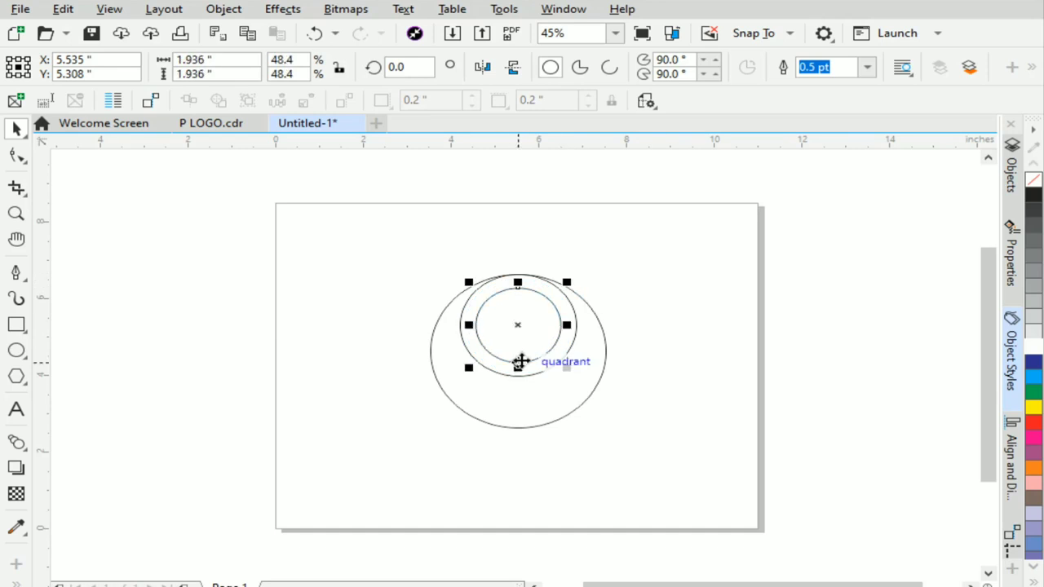
pyautogui.moveTo(520, 361); pyautogui.dragTo(524, 376)
pyautogui.click(703, 366)
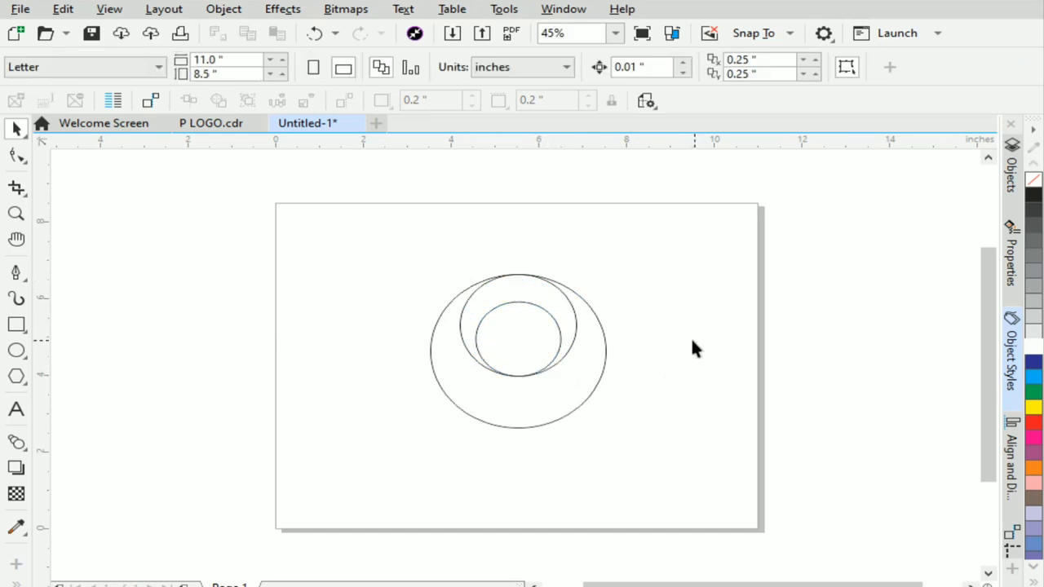
# Smart Fill the inner crescent and the large outer crescent between the circles with slate blue and a 0.5 pt outline
pyautogui.click(17, 493)
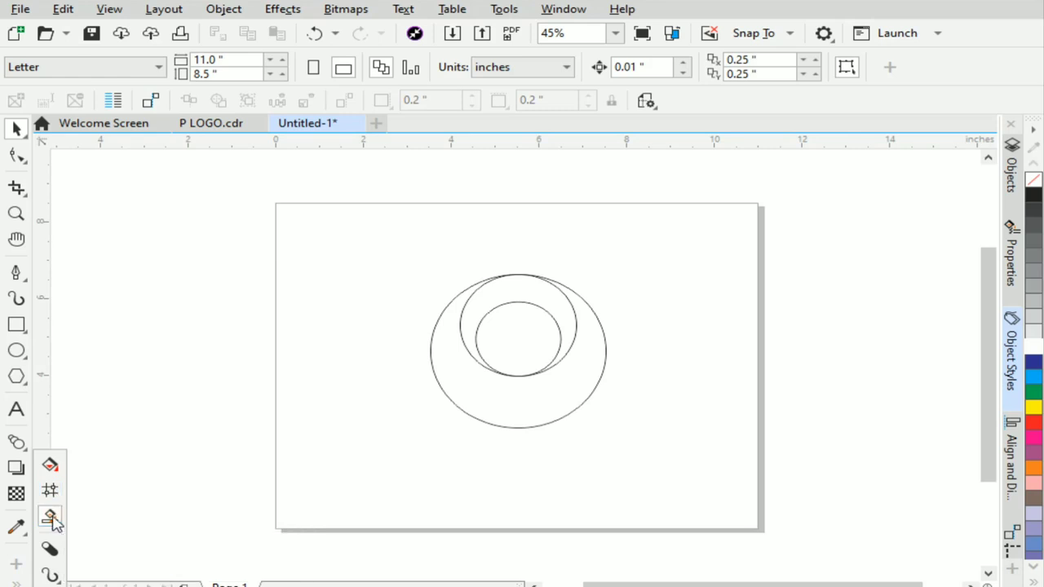
pyautogui.click(51, 522)
pyautogui.click(541, 297)
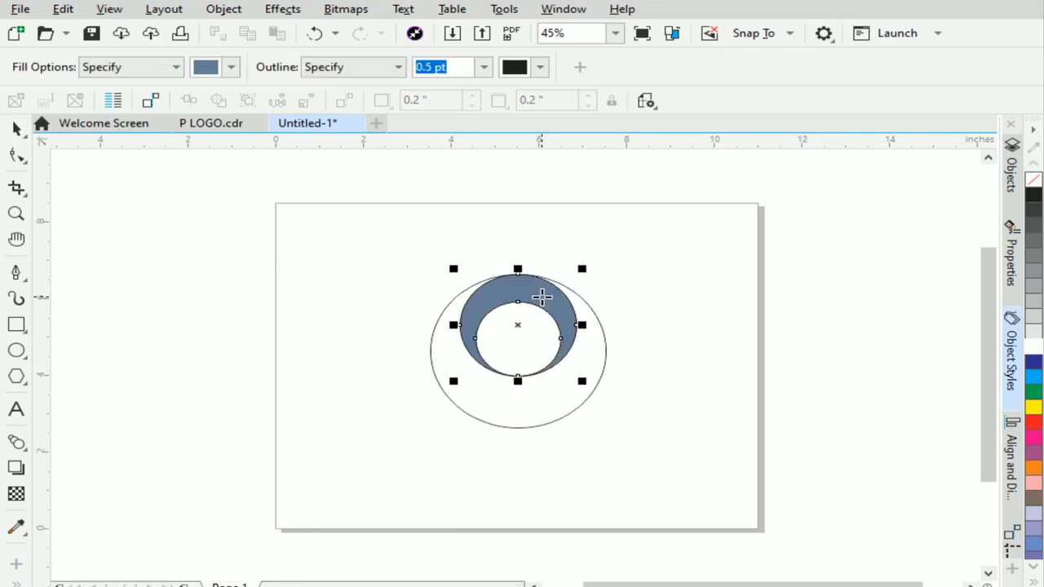
pyautogui.click(571, 385)
pyautogui.click(16, 129)
pyautogui.click(696, 399)
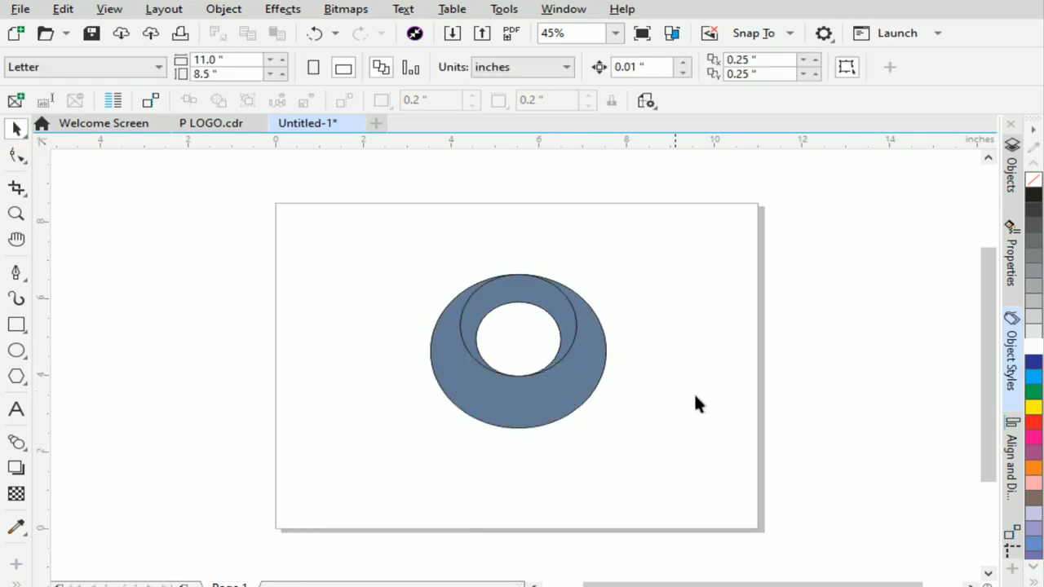
# Move the inner and outer crescents off the ring one at a time to check that they are separate shapes, undoing each move
pyautogui.moveTo(572, 321); pyautogui.dragTo(788, 356)
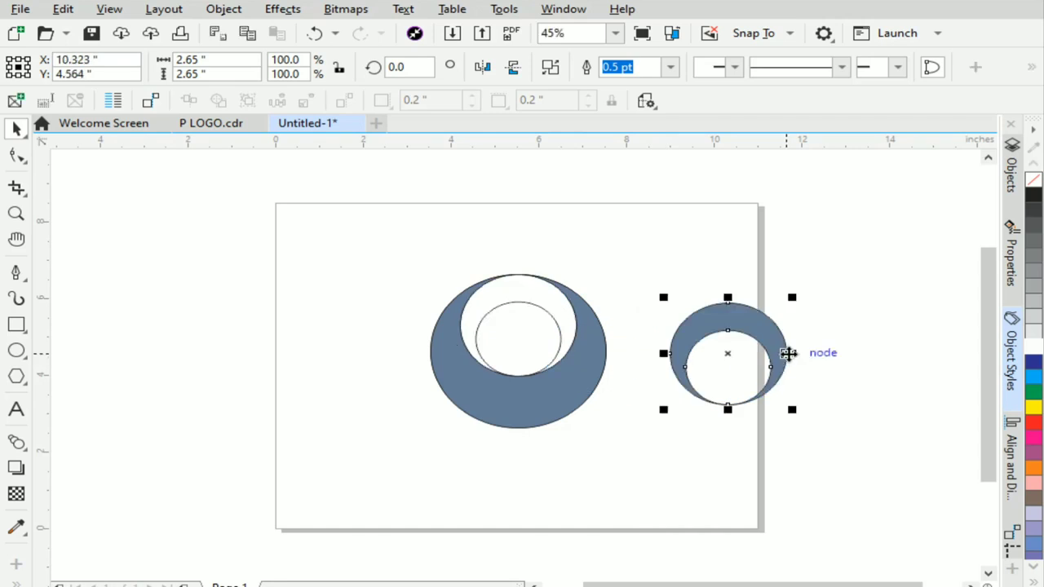
pyautogui.hotkey('ctrl', 'z')
pyautogui.click(790, 333)
pyautogui.click(585, 318)
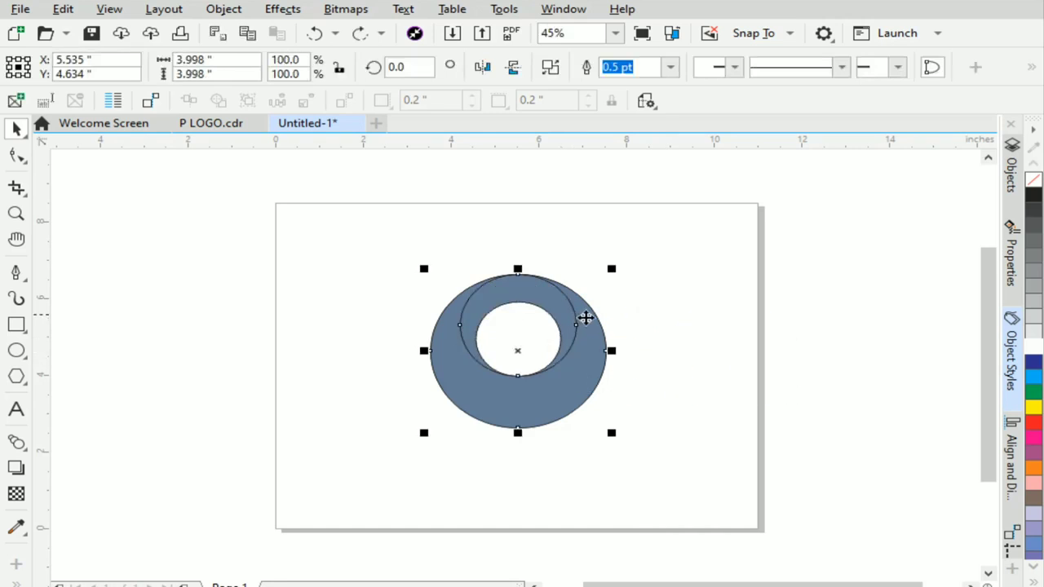
pyautogui.moveTo(585, 318); pyautogui.dragTo(808, 354)
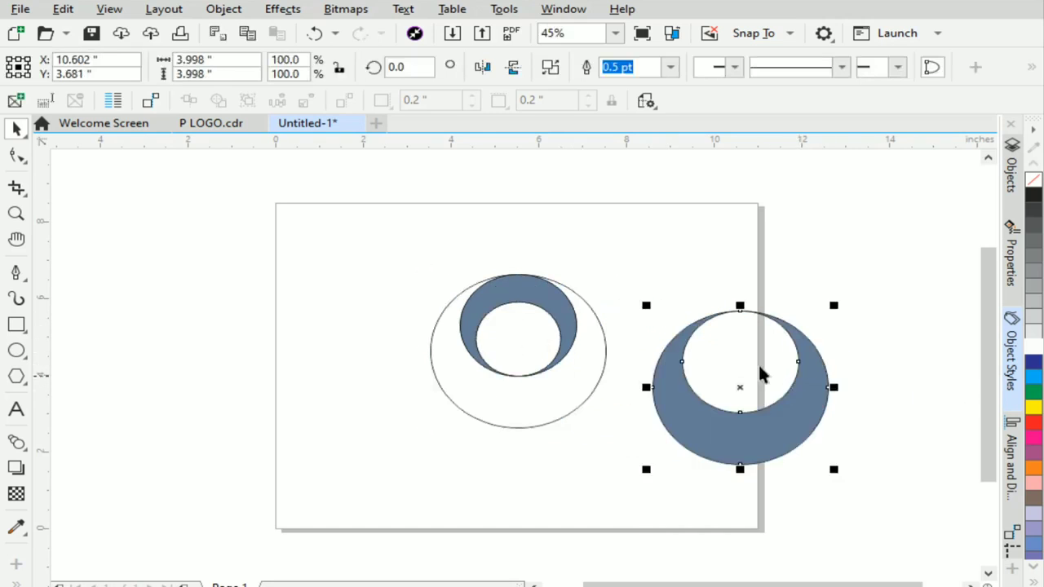
pyautogui.hotkey('ctrl', 'z')
pyautogui.click(728, 423)
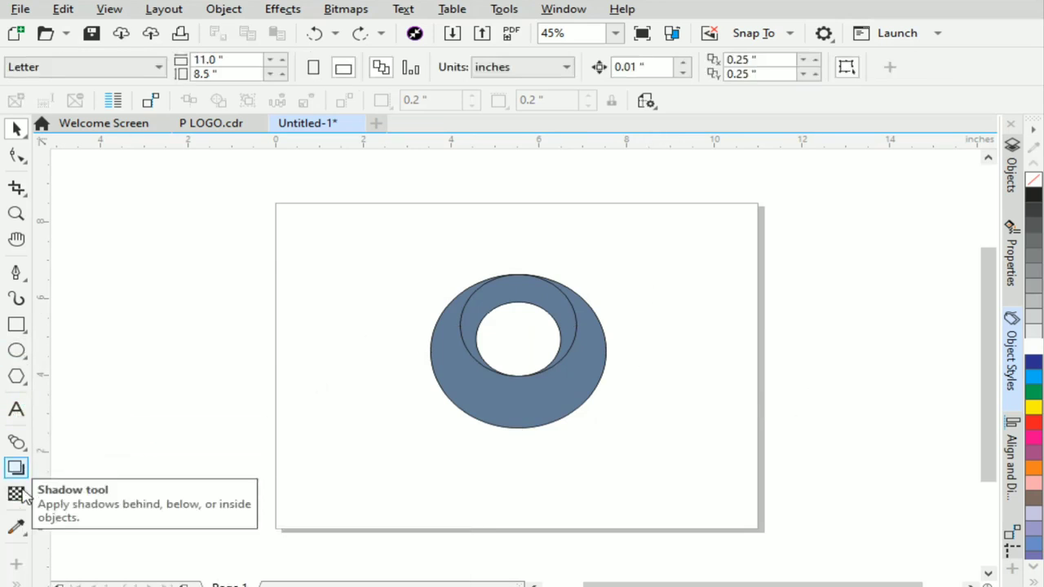
# Draw a circle about 3.35 inches wide beside the ring and scale it down to about 2.74 inches
pyautogui.click(28, 350)
pyautogui.moveTo(151, 304); pyautogui.dragTo(232, 371)
pyautogui.click(17, 129)
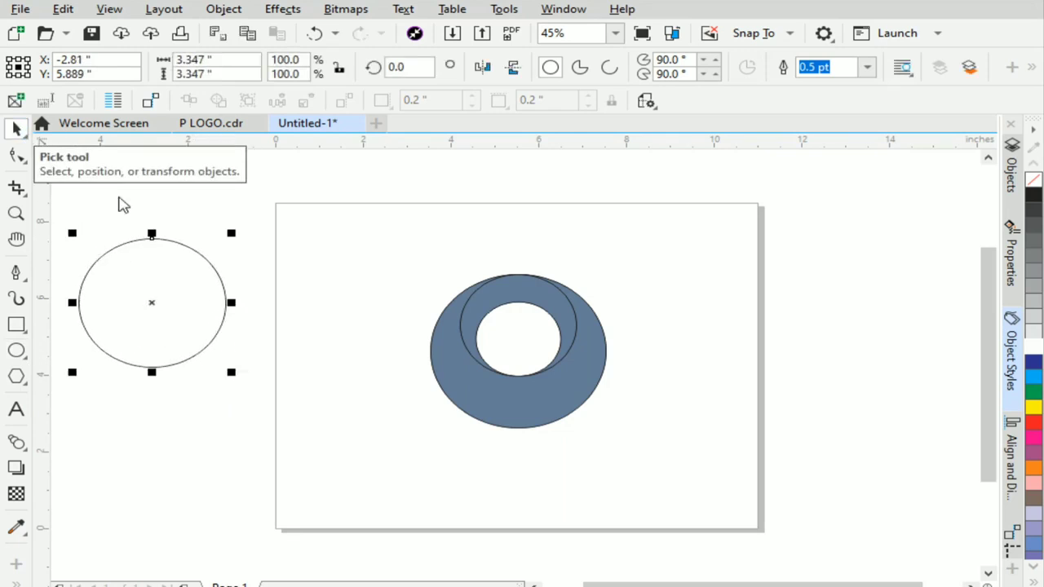
pyautogui.moveTo(152, 367); pyautogui.dragTo(334, 318)
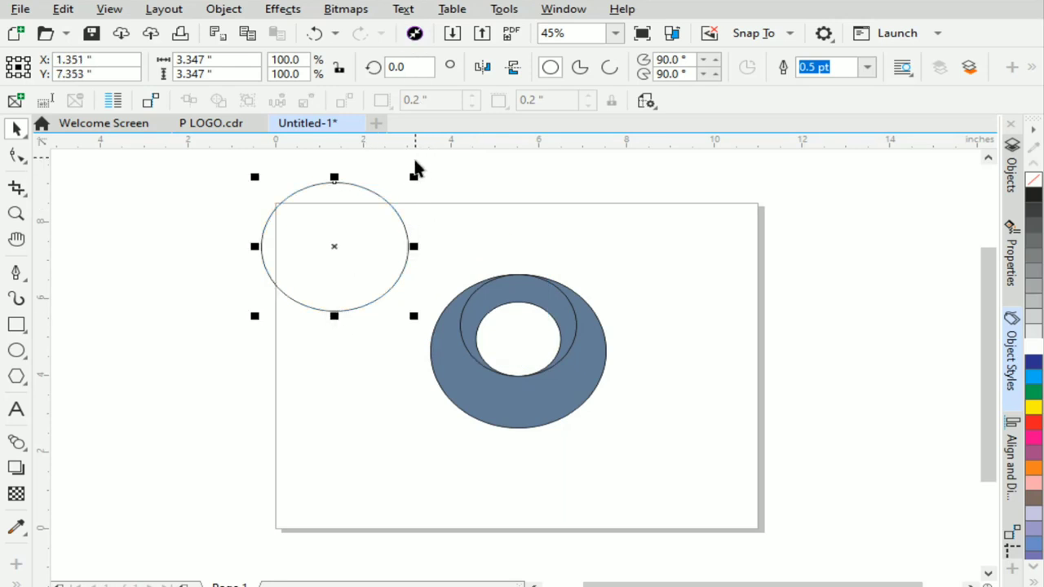
pyautogui.moveTo(414, 176); pyautogui.dragTo(401, 188)
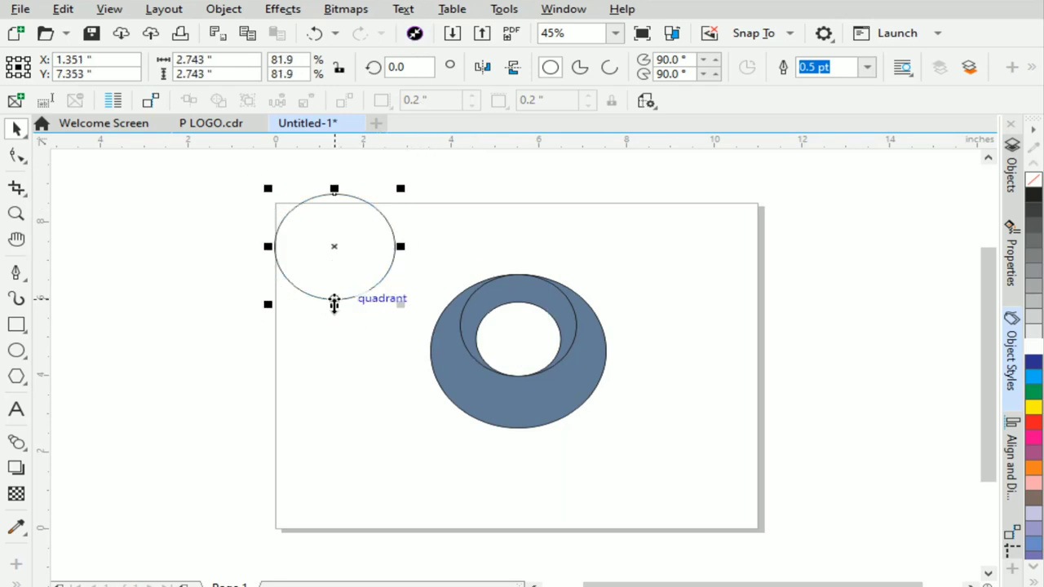
# Place the new circle over the ring, shifted slightly up and left so its edge cuts through the inner crescent's right side
pyautogui.moveTo(334, 299); pyautogui.dragTo(504, 376)
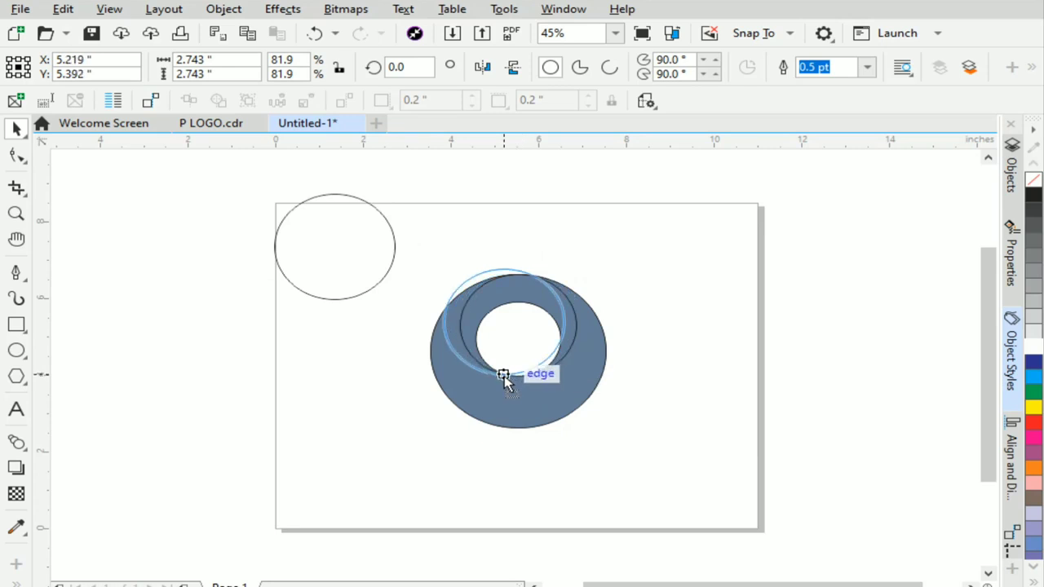
pyautogui.moveTo(504, 377); pyautogui.dragTo(504, 376)
pyautogui.click(664, 328)
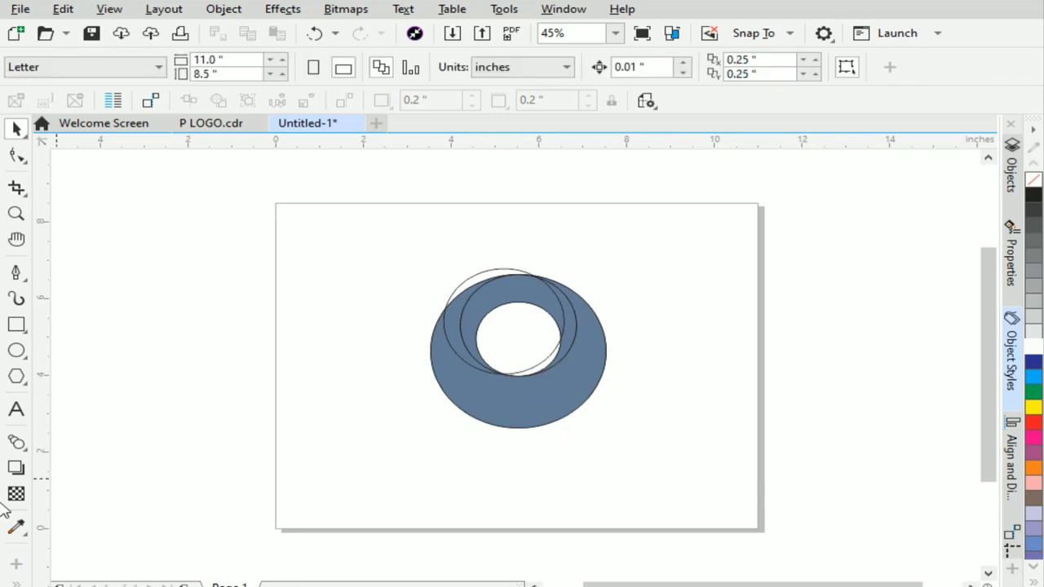
# Smart Fill the narrow sliver between the new circle and the inner crescent's right edge with slate blue
pyautogui.click(17, 581)
pyautogui.click(50, 516)
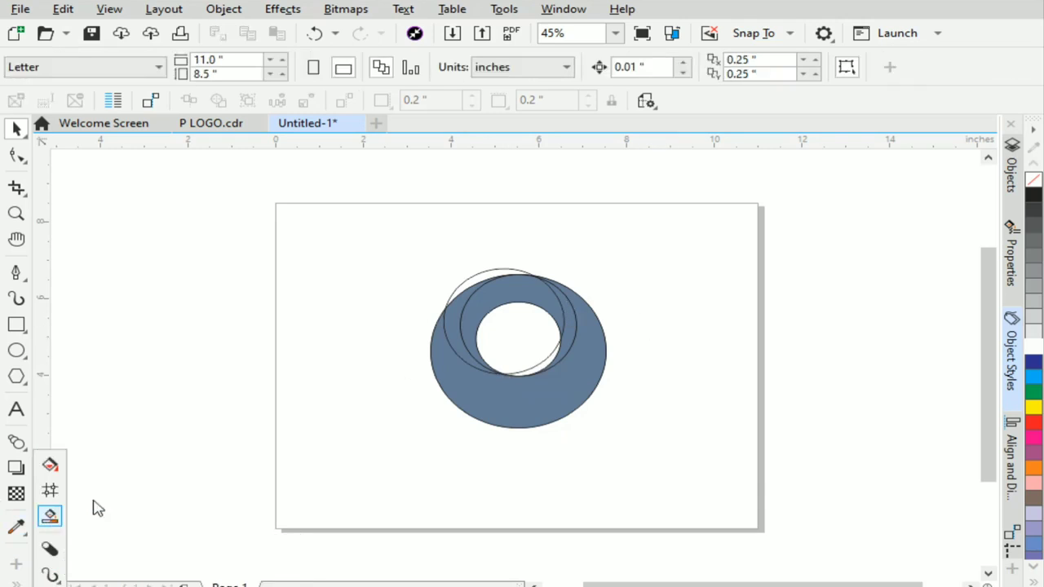
pyautogui.click(570, 331)
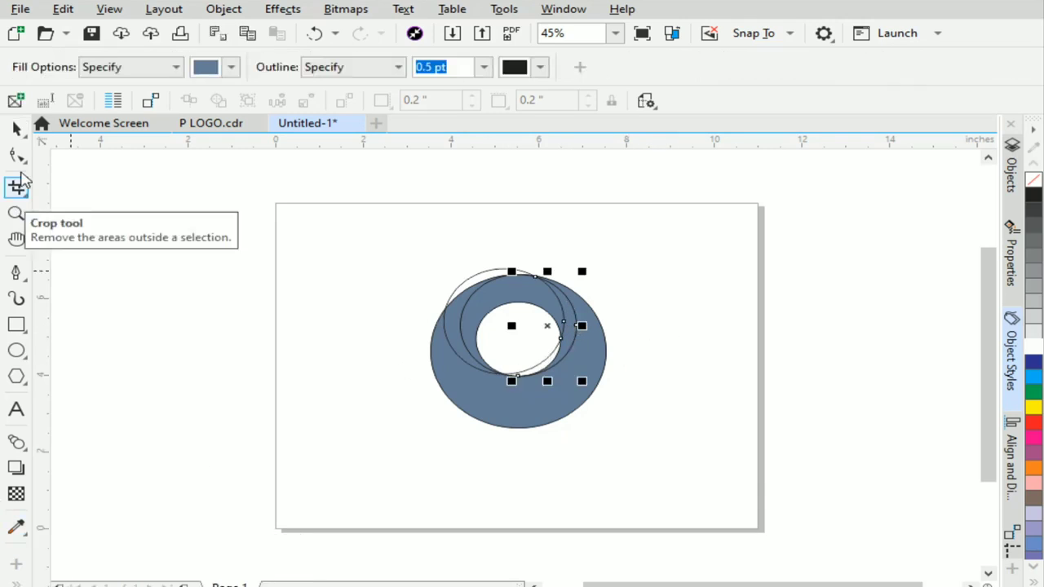
# Move the helper circle off the ring and delete it
pyautogui.click(17, 129)
pyautogui.moveTo(468, 291); pyautogui.dragTo(220, 273)
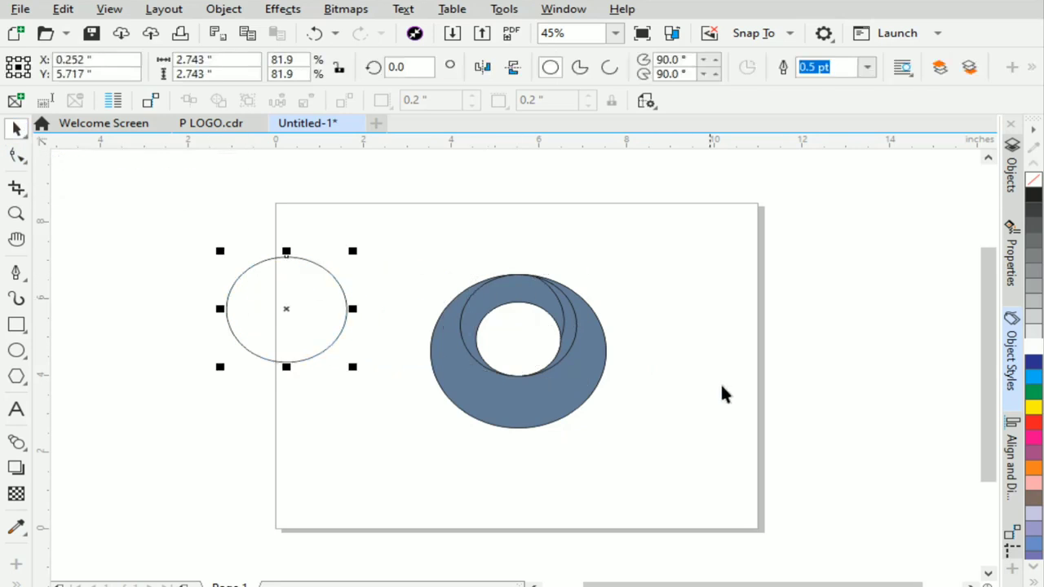
pyautogui.press('Delete')
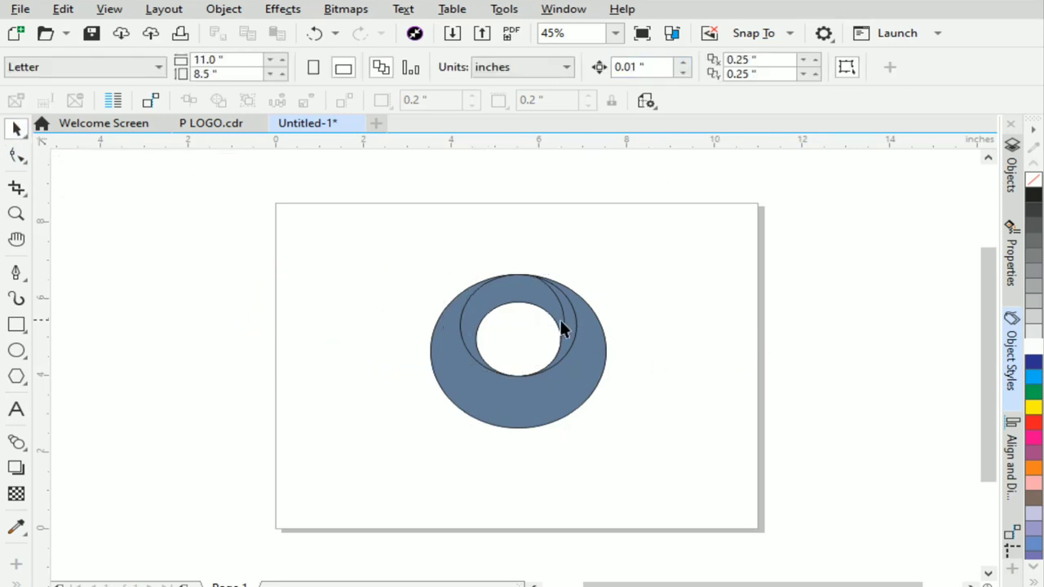
pyautogui.click(476, 381)
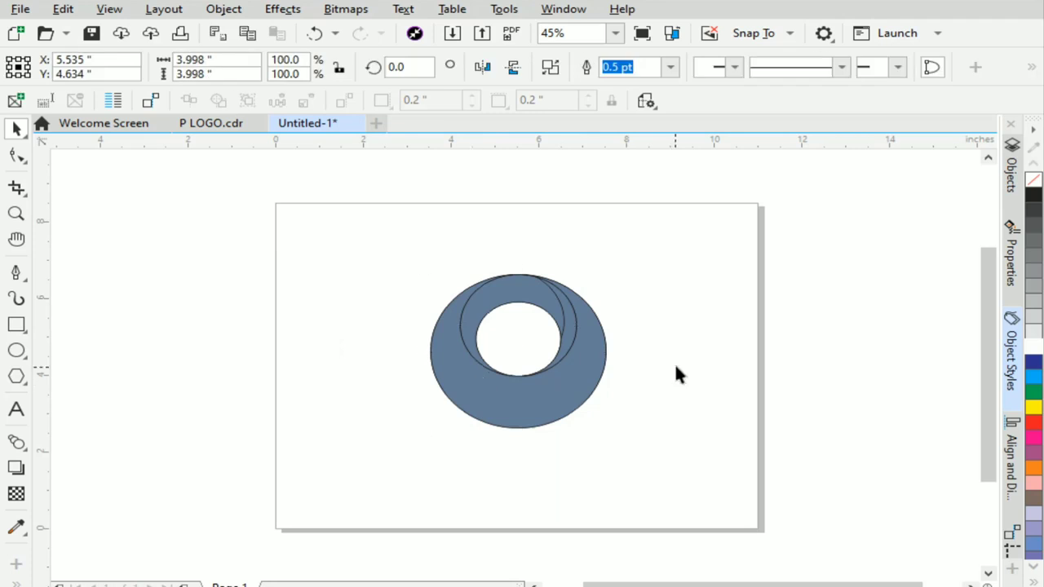
pyautogui.click(676, 372)
# Give the inner crescent a linear gradient fill from orange on its left to red on its right
pyautogui.click(496, 299)
pyautogui.click(16, 581)
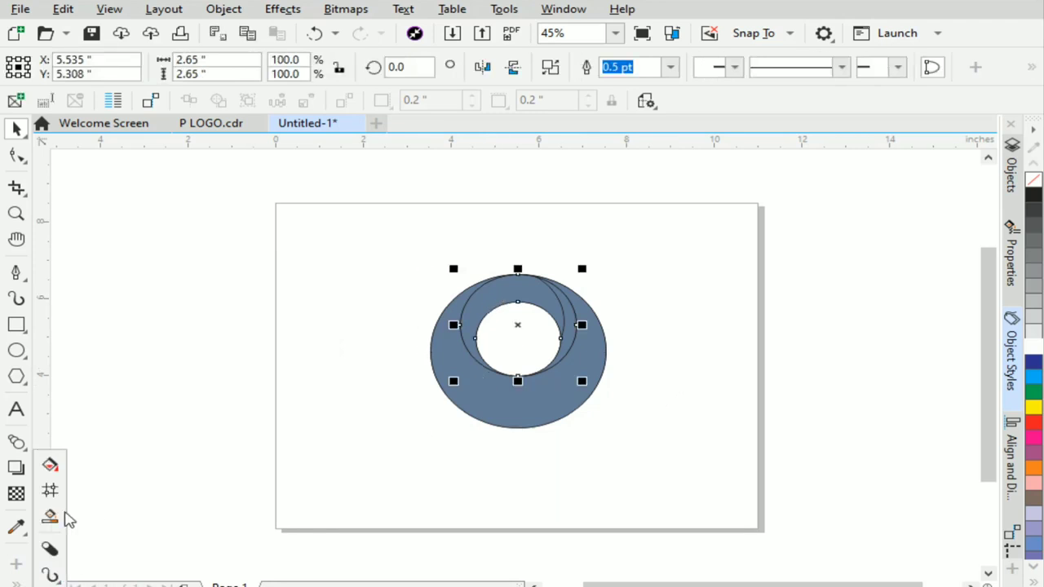
pyautogui.click(50, 465)
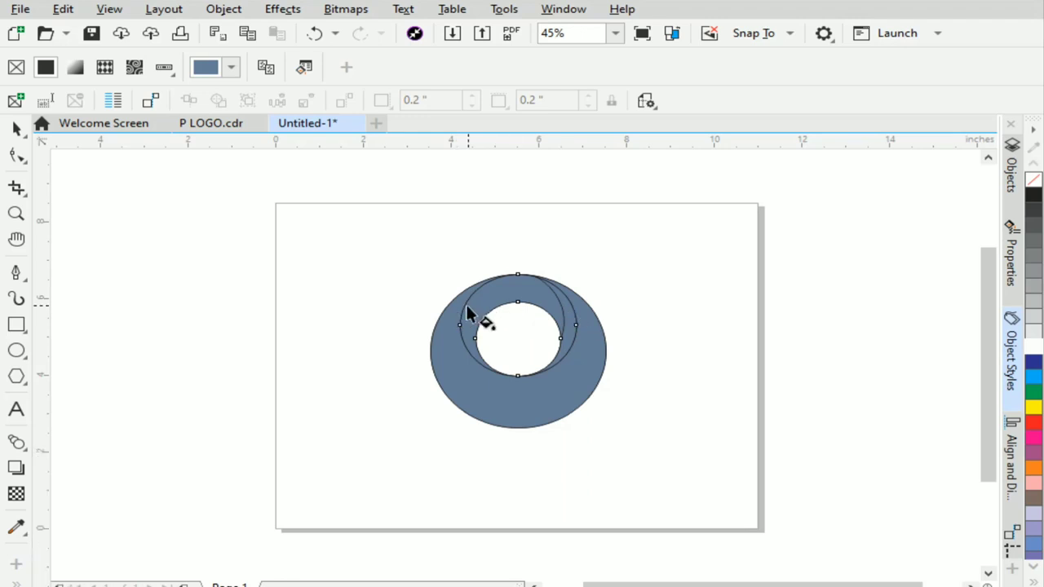
pyautogui.moveTo(452, 310); pyautogui.dragTo(599, 309)
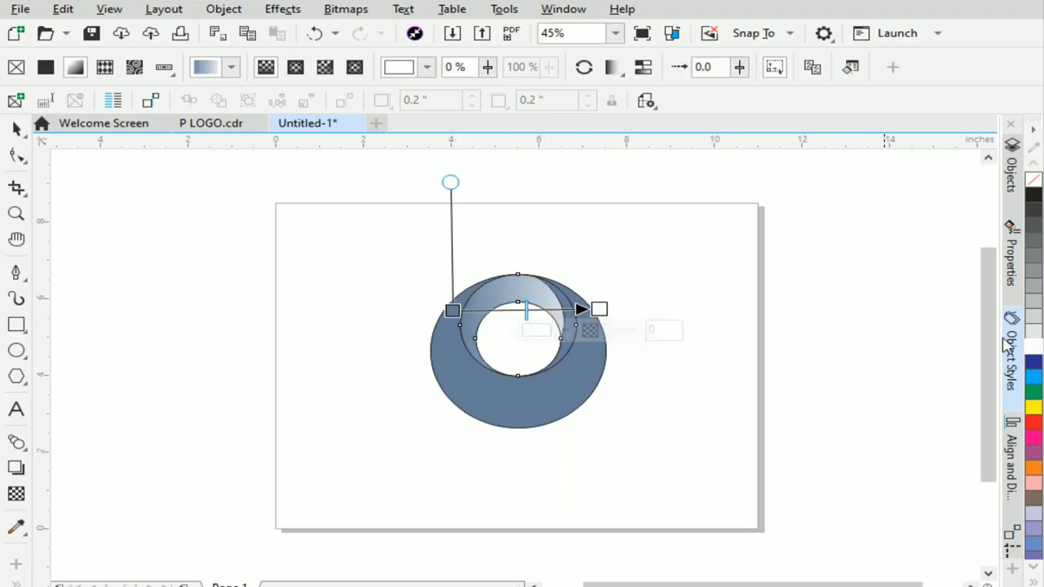
pyautogui.moveTo(1034, 425); pyautogui.dragTo(600, 310)
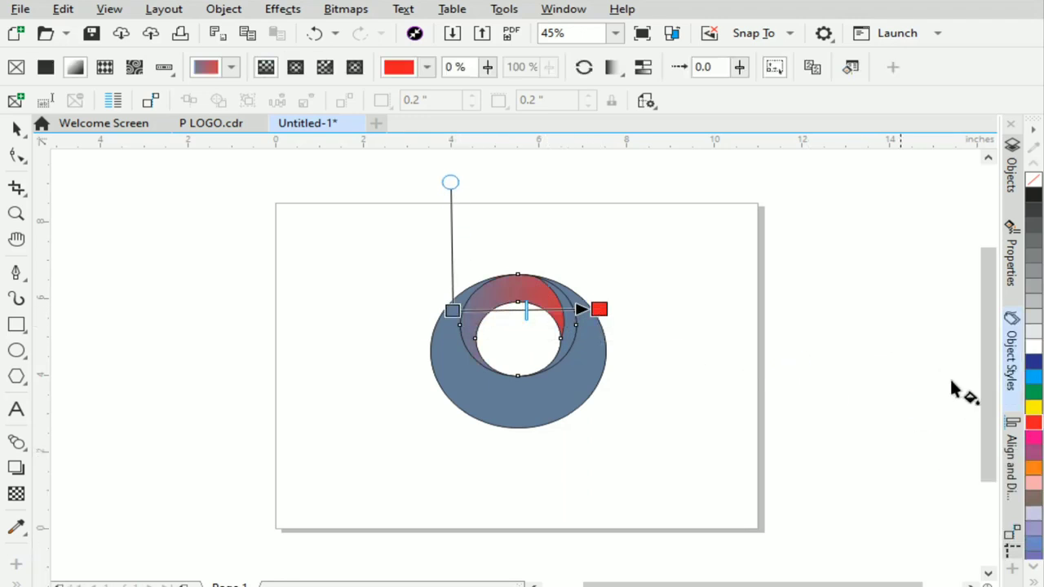
pyautogui.moveTo(1033, 467); pyautogui.dragTo(453, 311)
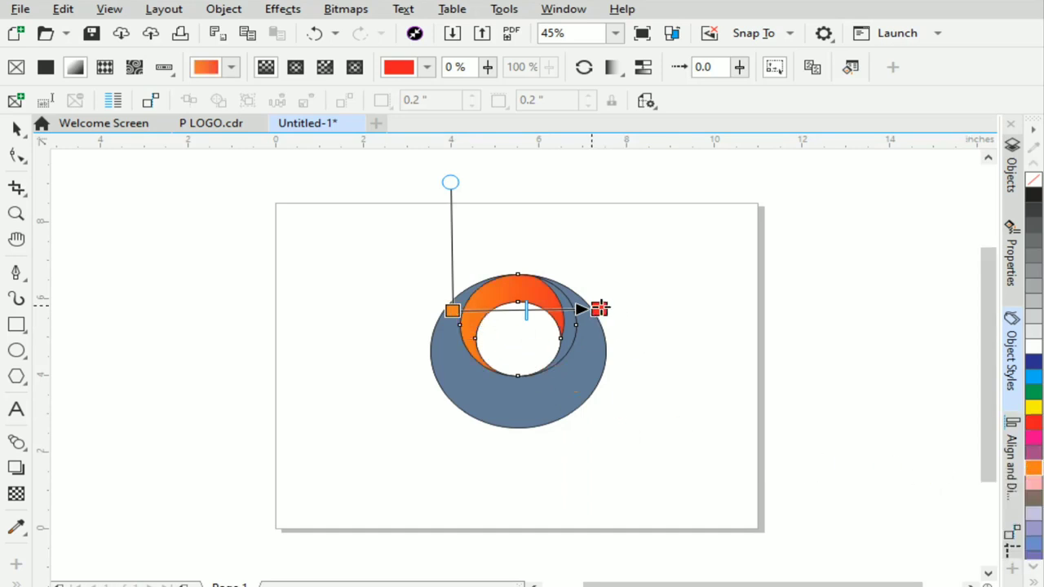
# Adjust the inner crescent's gradient, with orange just outside its left edge and red near its right inner edge
pyautogui.moveTo(600, 308); pyautogui.dragTo(588, 307)
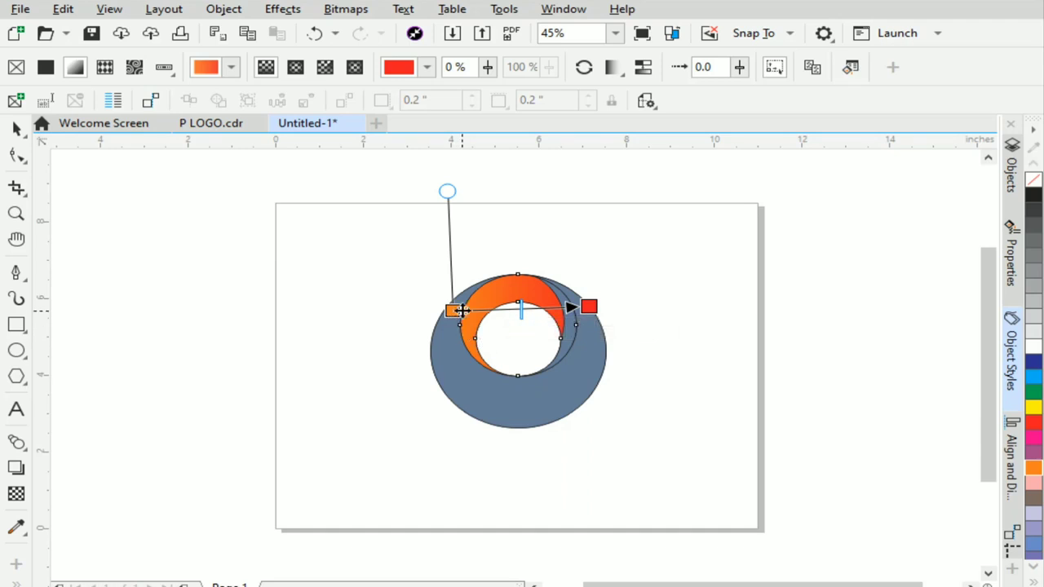
pyautogui.moveTo(454, 312); pyautogui.dragTo(462, 313)
pyautogui.moveTo(588, 307); pyautogui.dragTo(540, 307)
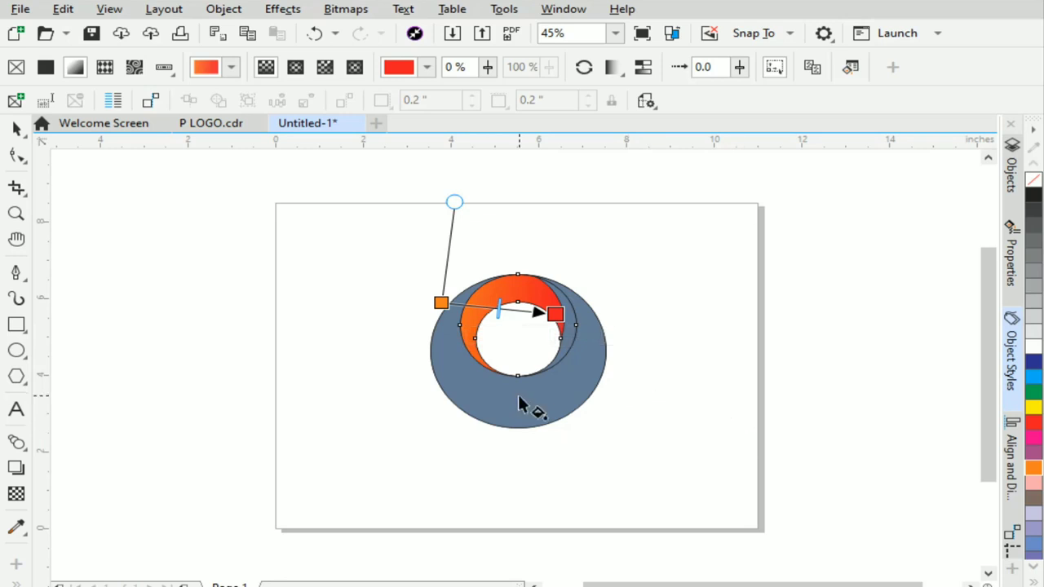
pyautogui.click(518, 396)
pyautogui.hotkey('ctrl', 'z')
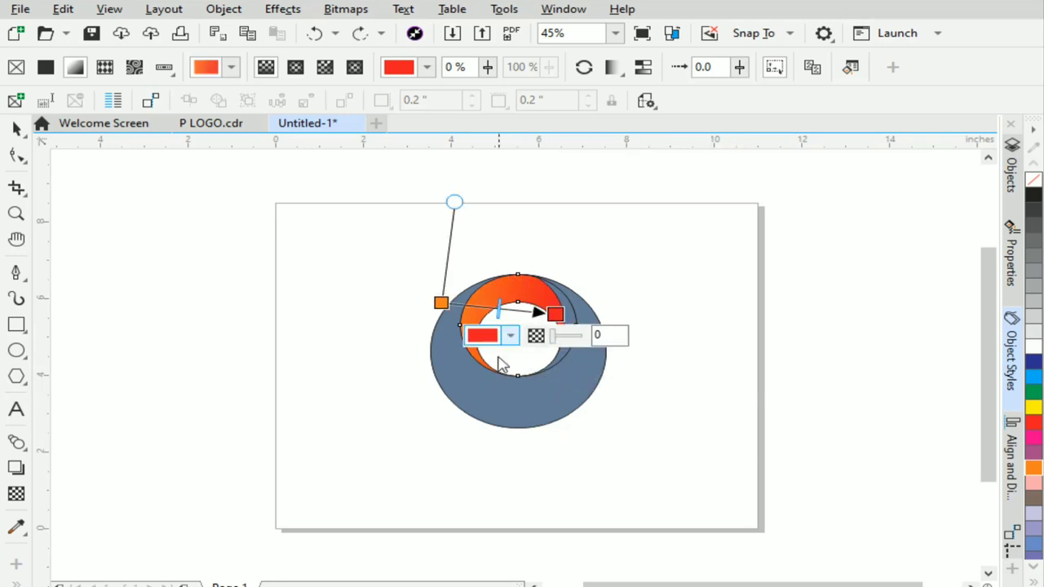
# Give the outer crescent a linear gradient fill from orange at its upper right to red at its lower left
pyautogui.click(528, 394)
pyautogui.moveTo(507, 274); pyautogui.dragTo(505, 441)
pyautogui.moveTo(1031, 431); pyautogui.dragTo(505, 442)
pyautogui.moveTo(1033, 465); pyautogui.dragTo(555, 263)
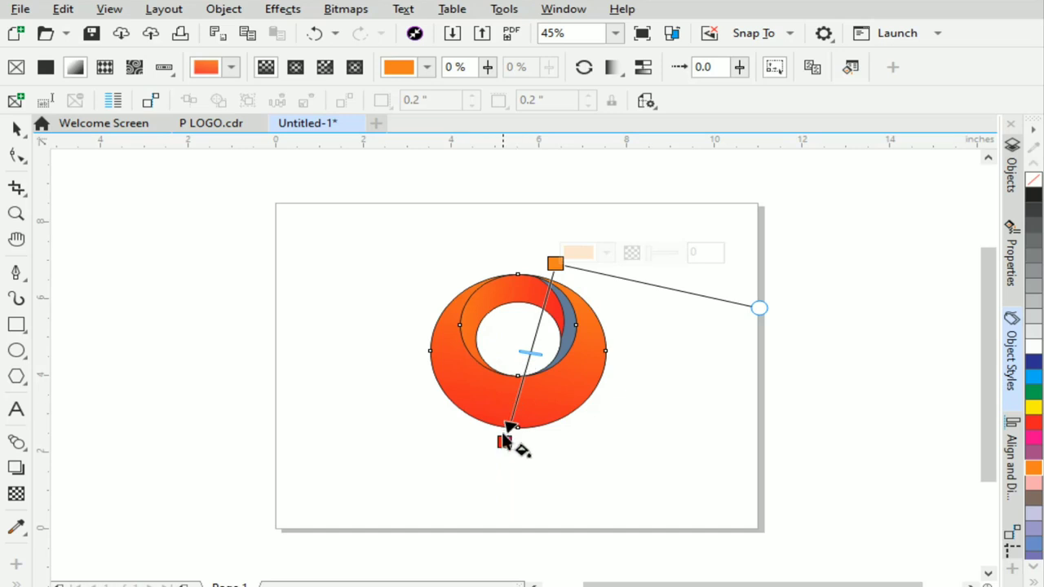
pyautogui.moveTo(505, 442); pyautogui.dragTo(471, 406)
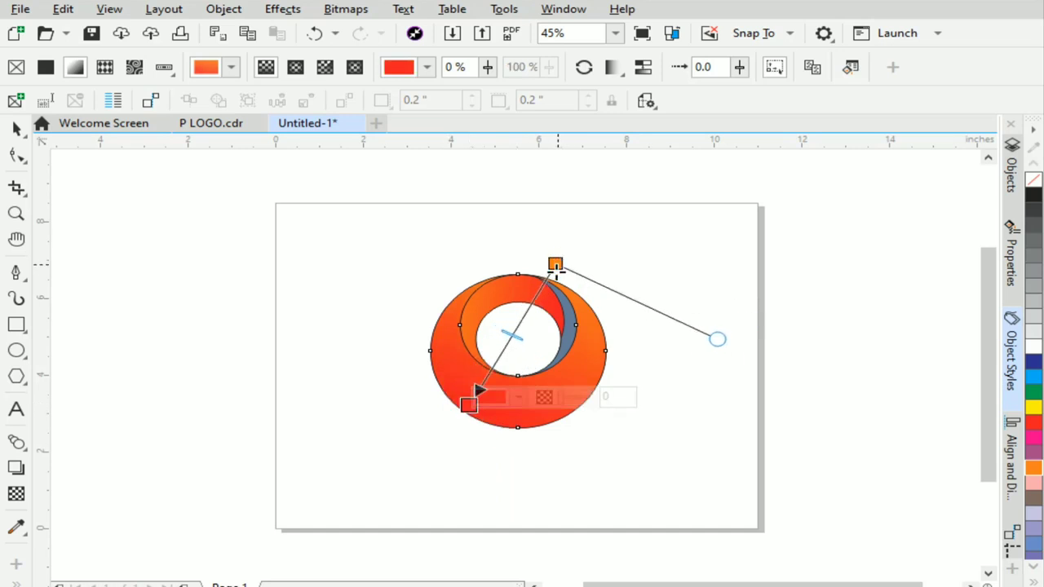
pyautogui.moveTo(555, 265); pyautogui.dragTo(558, 289)
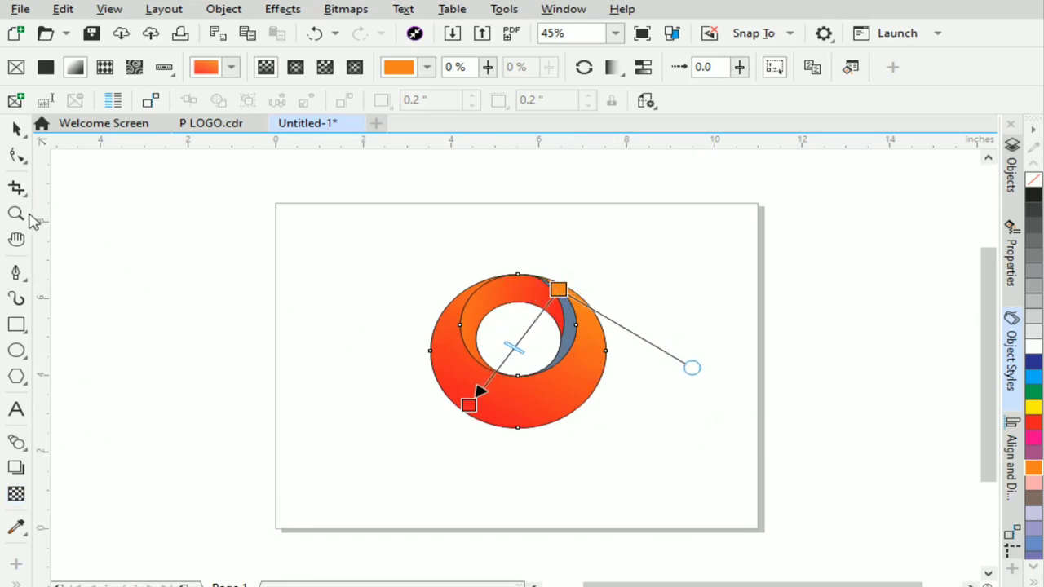
# Move the slate-blue sliver off the ring to check that it is a separate shape, and undo the move
pyautogui.click(16, 128)
pyautogui.click(437, 308)
pyautogui.moveTo(569, 336); pyautogui.dragTo(742, 382)
pyautogui.hotkey('ctrl', 'z')
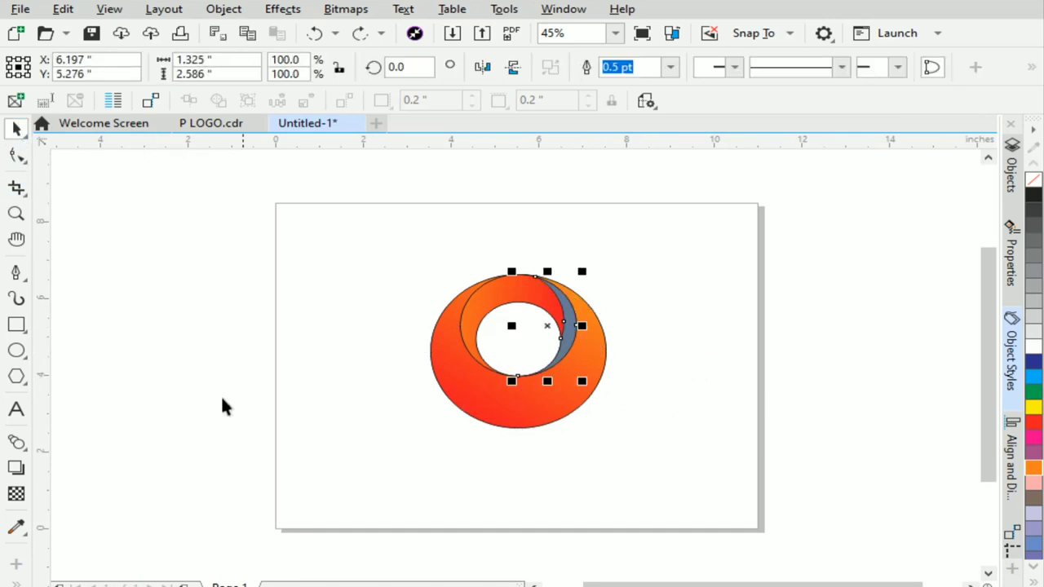
# Apply a linear transparency to the slate-blue sliver, opaque at its upper end and fading to fully transparent just below its lower end
pyautogui.click(15, 498)
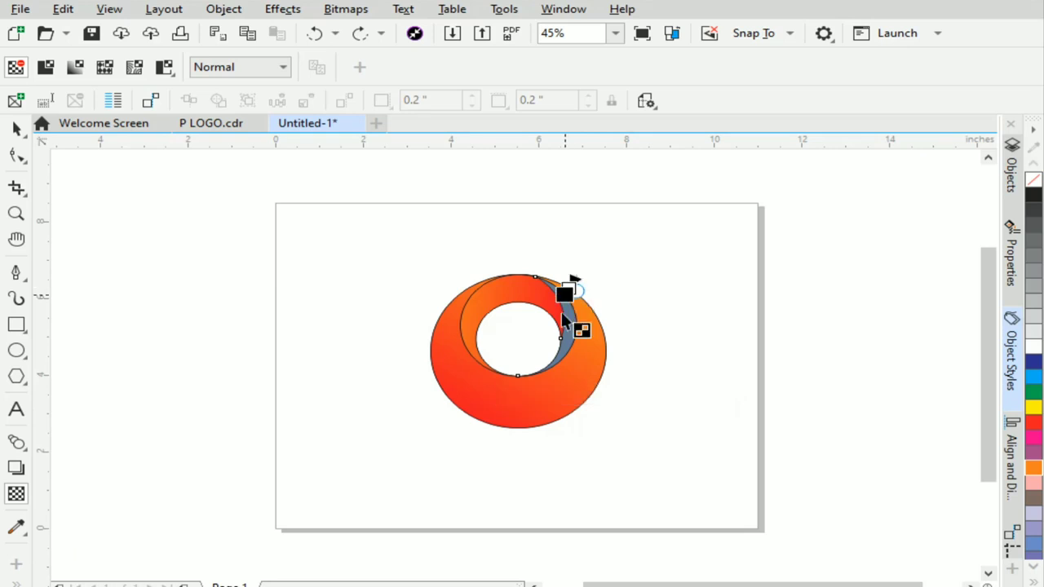
pyautogui.moveTo(568, 289); pyautogui.dragTo(558, 363)
pyautogui.moveTo(566, 289); pyautogui.dragTo(565, 282)
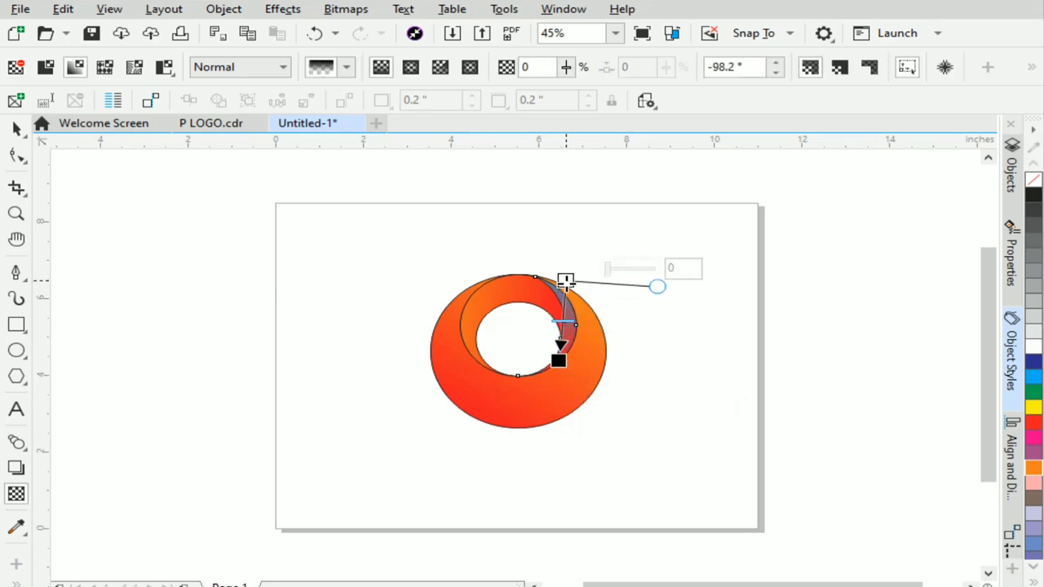
pyautogui.moveTo(561, 369); pyautogui.dragTo(553, 390)
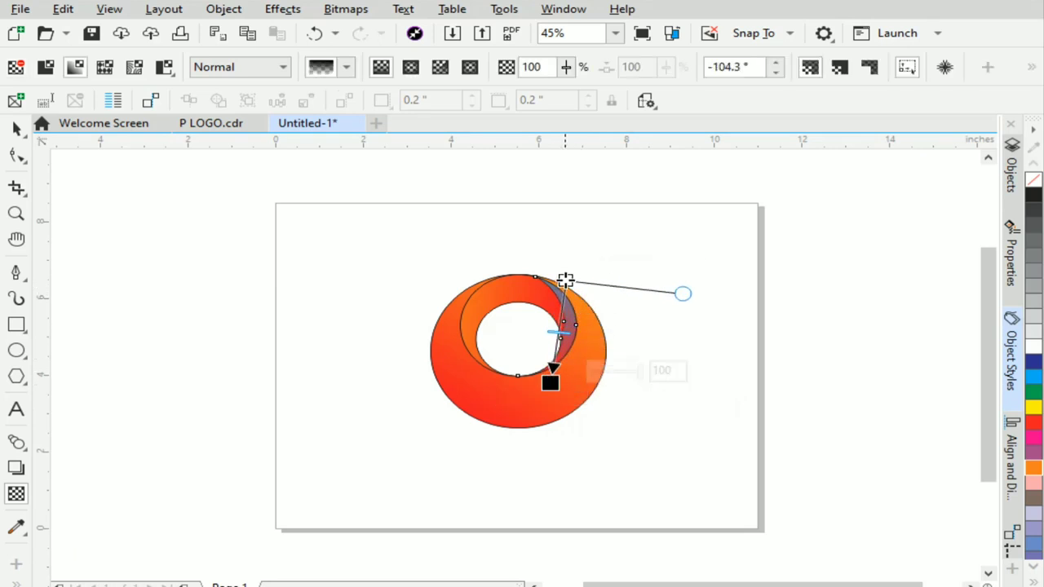
pyautogui.moveTo(565, 282); pyautogui.dragTo(571, 288)
pyautogui.click(17, 130)
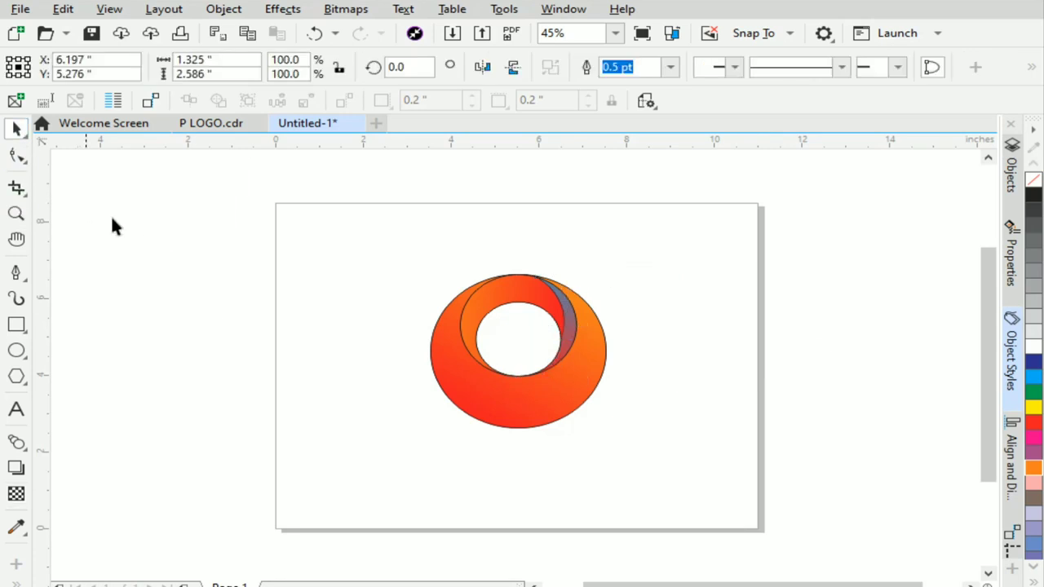
# Remove the outlines from all shapes of the ring
pyautogui.click(412, 257)
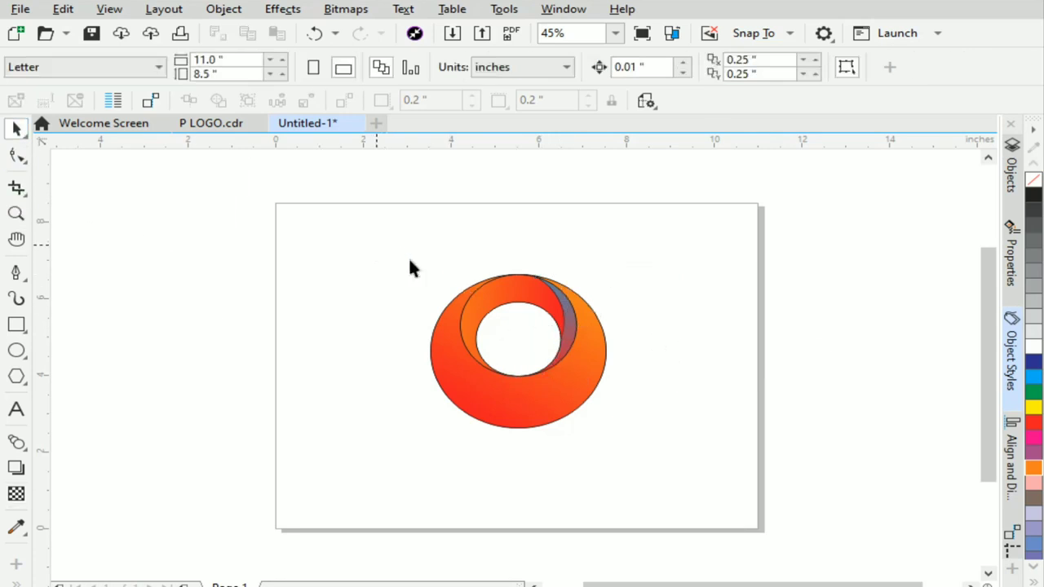
pyautogui.moveTo(662, 465); pyautogui.dragTo(662, 466)
pyautogui.rightClick(1034, 179)
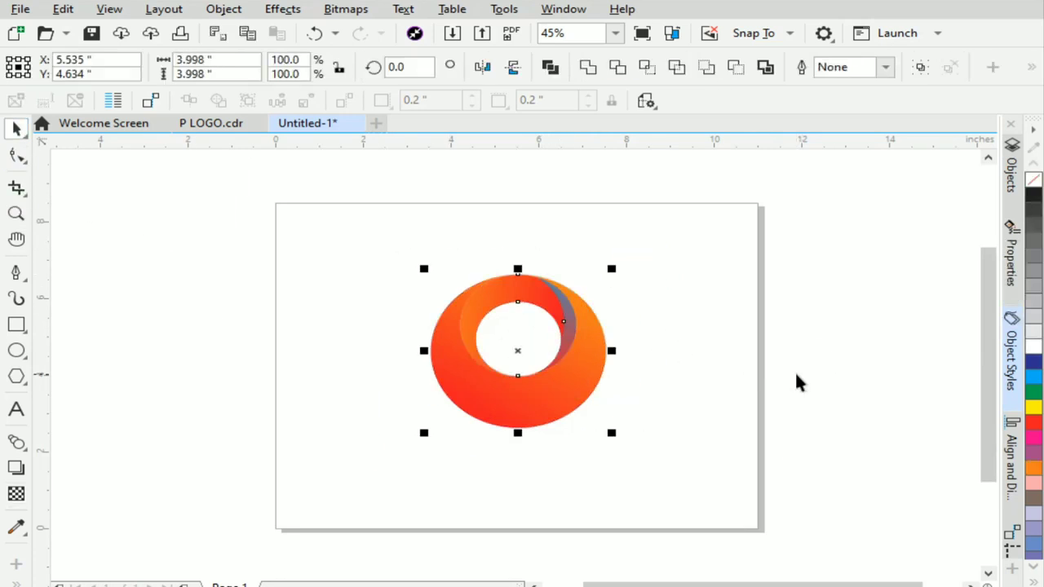
pyautogui.click(881, 388)
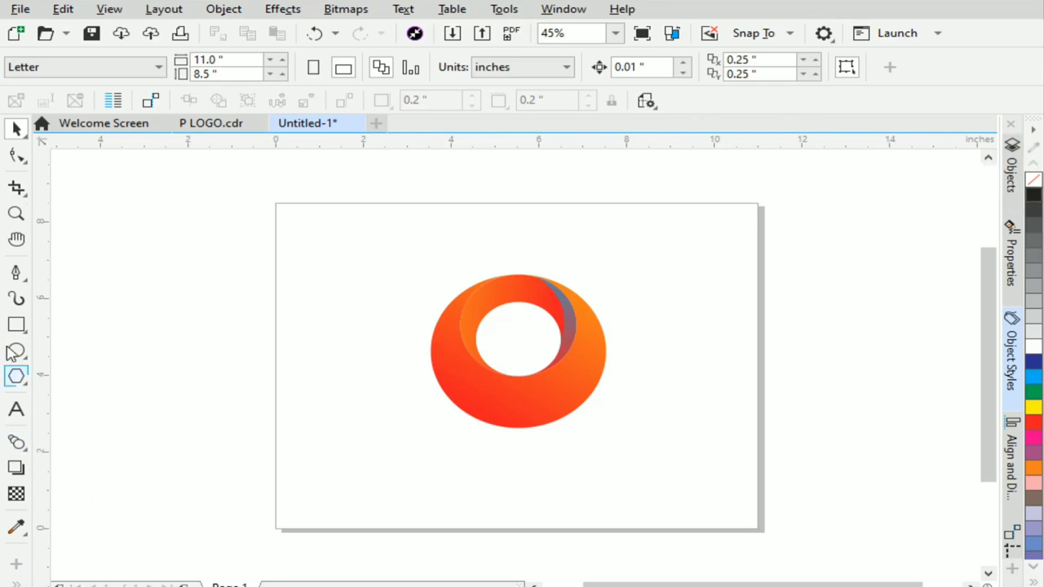
# Draw a tall rectangle about 1.1 by 4.48 inches, running down from the ring's left edge as the letter's stem
pyautogui.press('F6')
pyautogui.scroll(3, 460, 392)
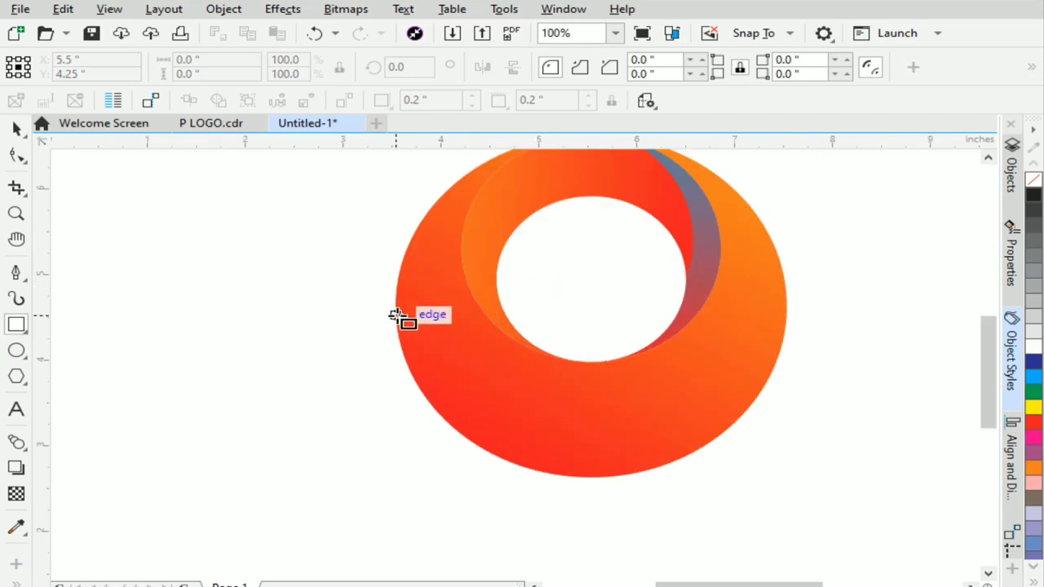
pyautogui.moveTo(396, 293); pyautogui.dragTo(505, 544)
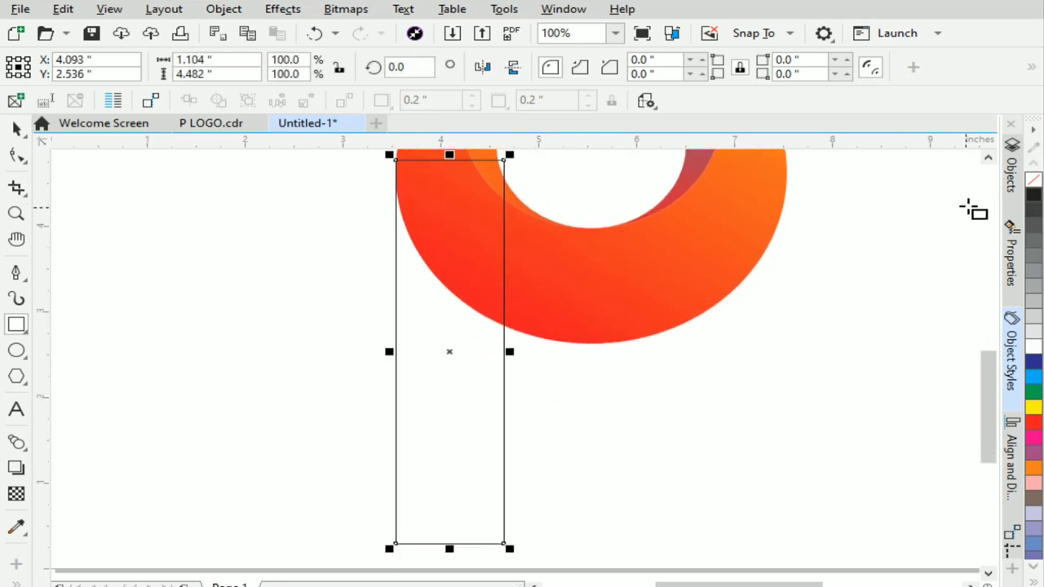
pyautogui.click(988, 158)
# Convert the rectangle to curves and cut off its upper-right corner diagonally, with new nodes on its top and right edges
pyautogui.click(27, 163)
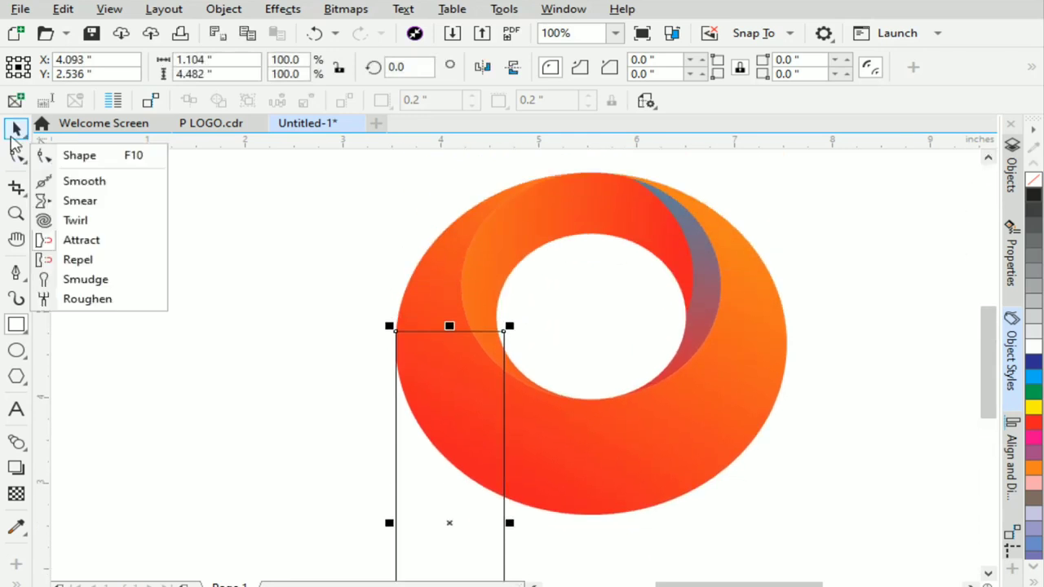
pyautogui.rightClick(439, 495)
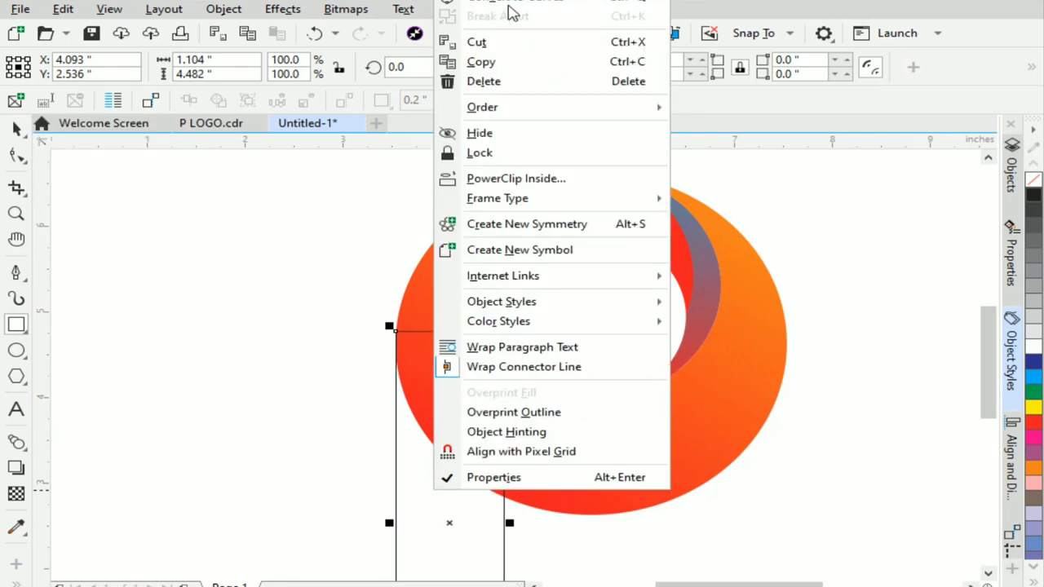
pyautogui.press('Escape')
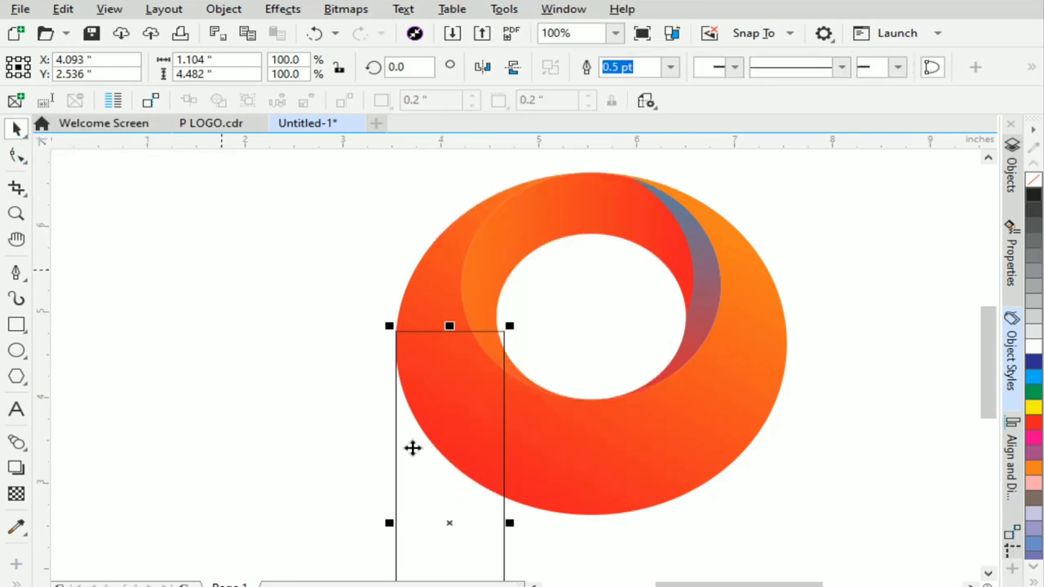
pyautogui.click(421, 489)
pyautogui.press('F10')
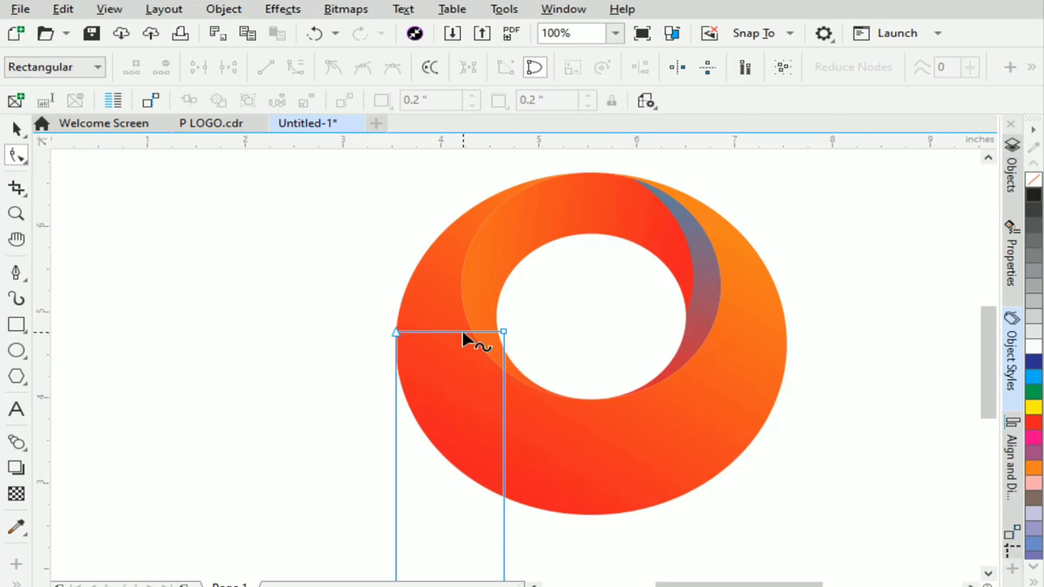
pyautogui.click(462, 333)
pyautogui.doubleClick(504, 380)
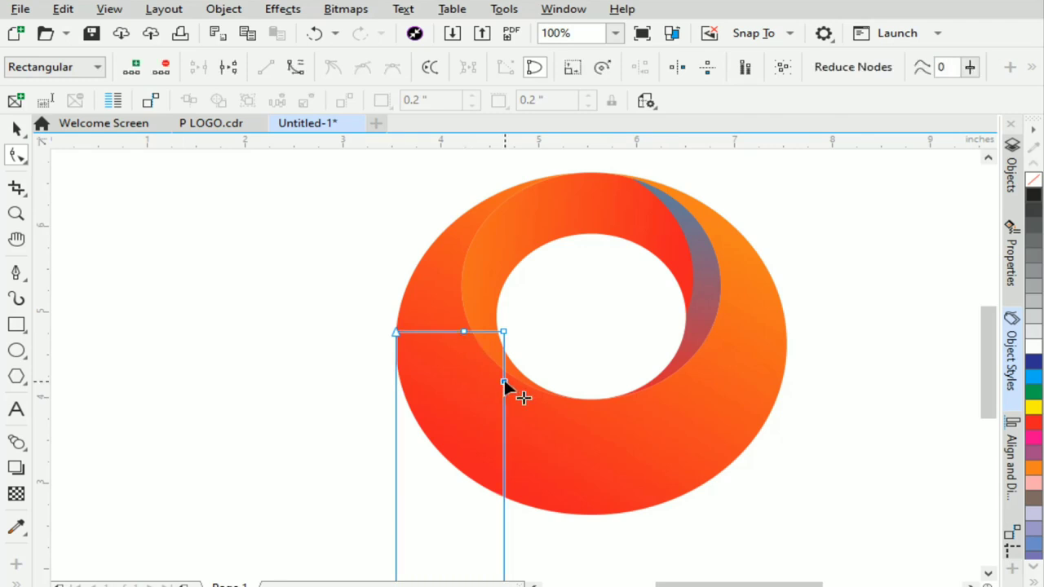
pyautogui.doubleClick(504, 333)
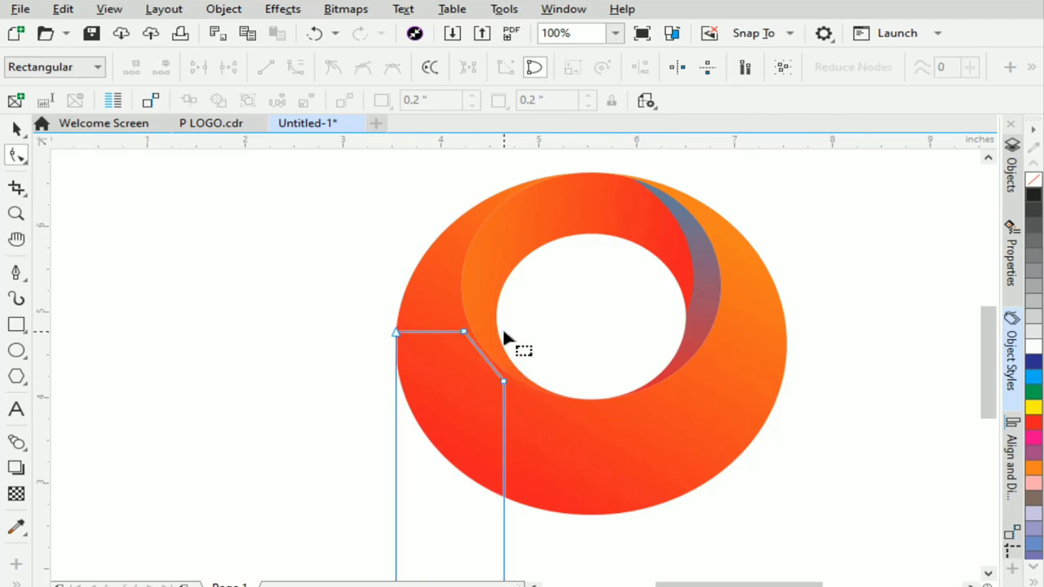
# Weld the stem rectangle to the outer crescent so that they form one gradient-filled P shape
pyautogui.click(16, 128)
pyautogui.click(661, 482)
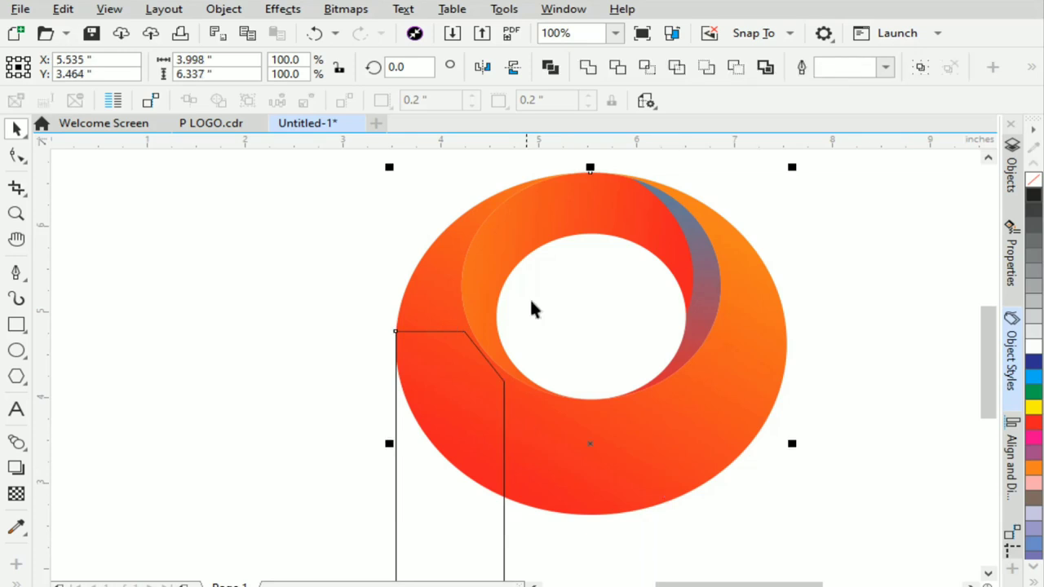
pyautogui.click(589, 69)
pyautogui.click(274, 389)
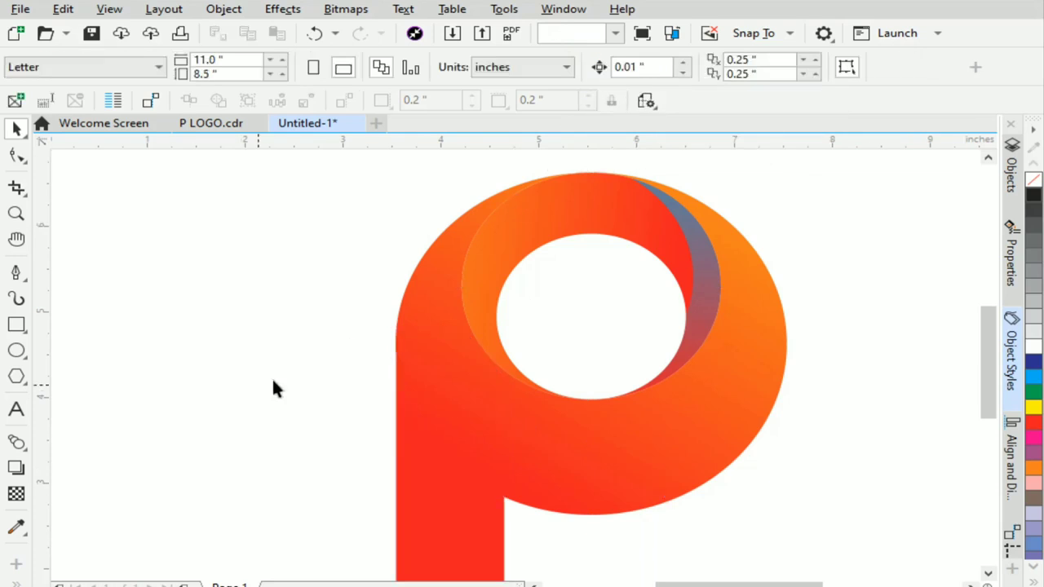
# Slant the stem's base by adding a node on its right edge near the bottom and deleting the bottom-right corner node
pyautogui.scroll(-2, 706, 424)
pyautogui.scroll(-3, 975, 359)
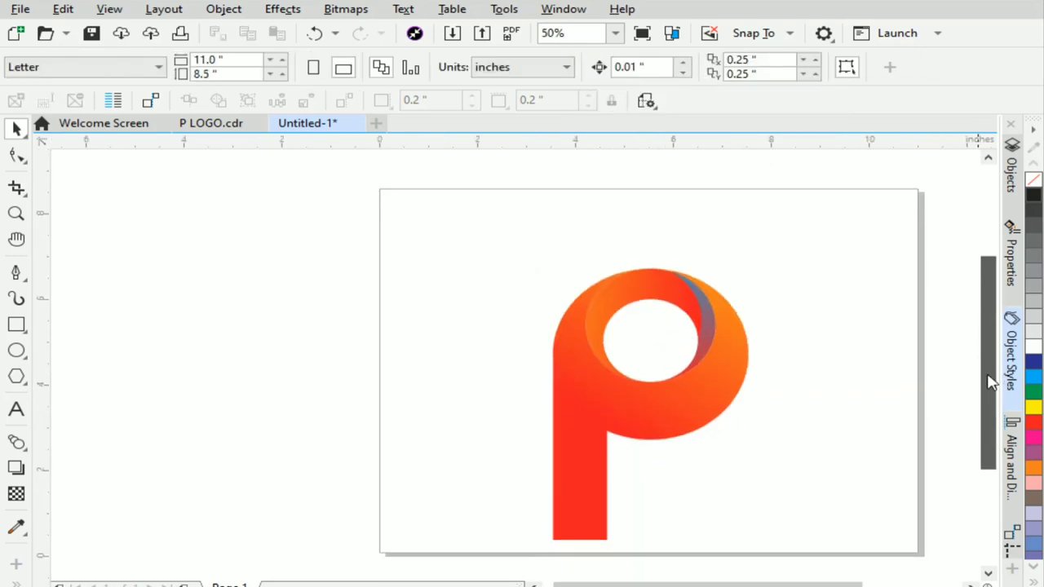
pyautogui.press('F10')
pyautogui.click(592, 477)
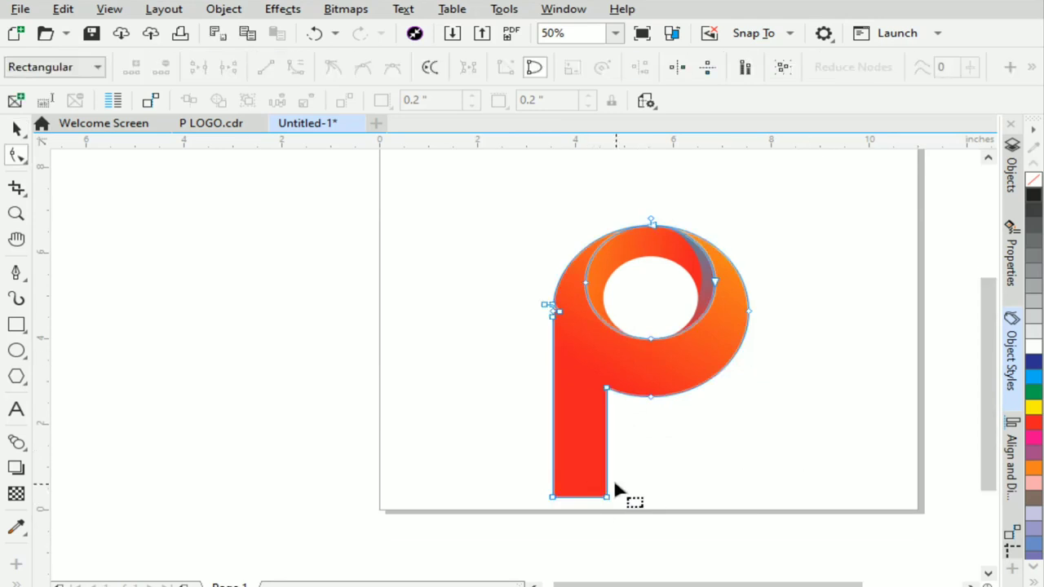
pyautogui.click(607, 466)
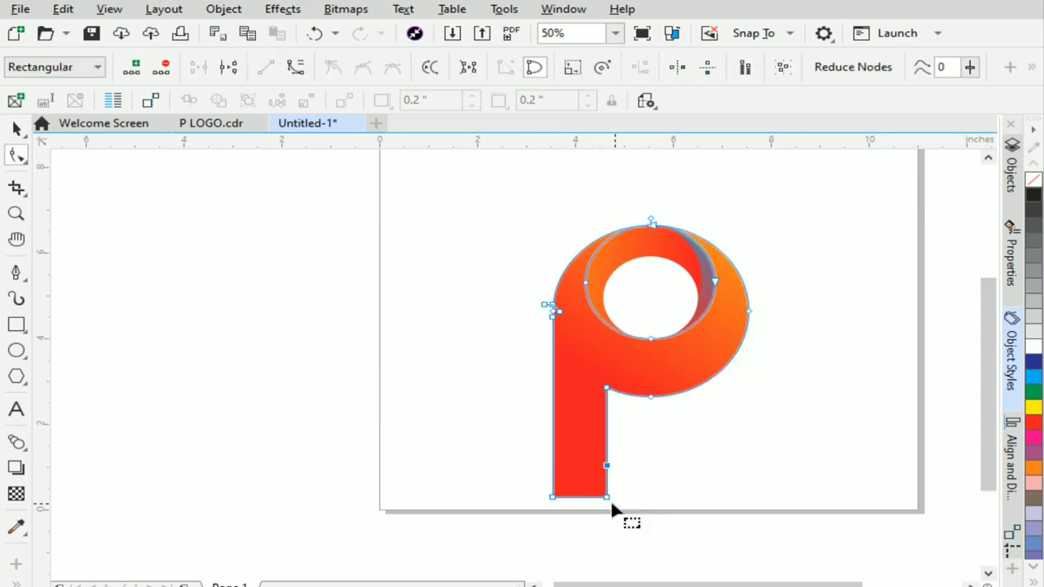
pyautogui.doubleClick(608, 496)
# Convert the stem's slanted bottom edge to a curve and bulge it outward toward the lower right
pyautogui.click(583, 479)
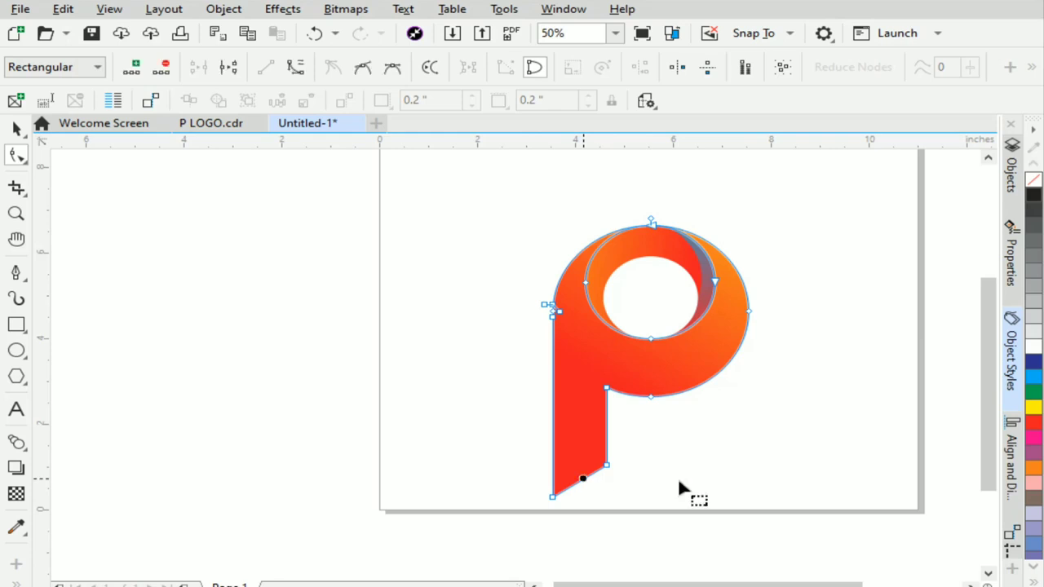
pyautogui.click(296, 70)
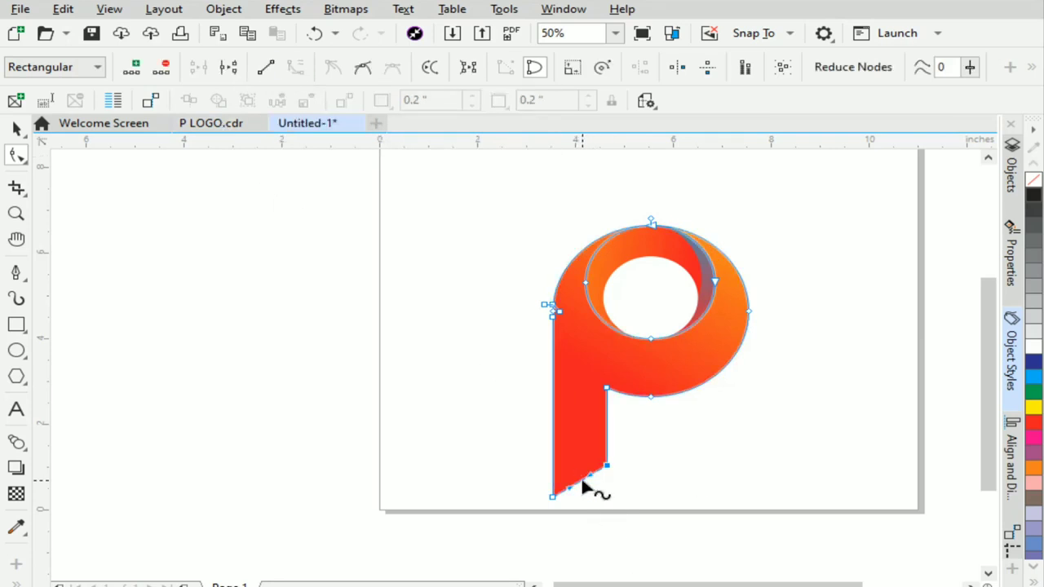
pyautogui.moveTo(582, 483); pyautogui.dragTo(592, 494)
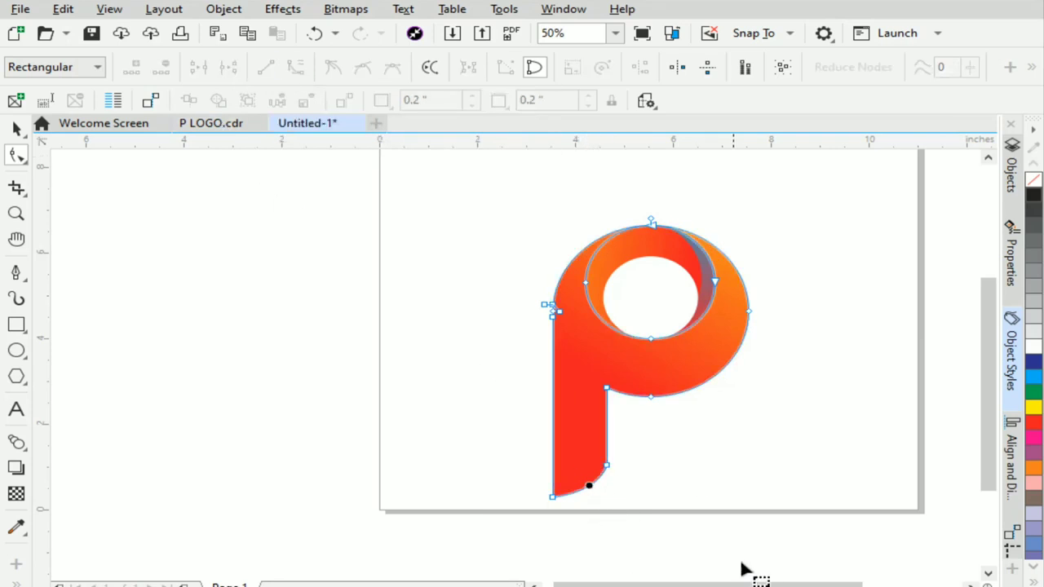
pyautogui.click(16, 128)
pyautogui.click(827, 249)
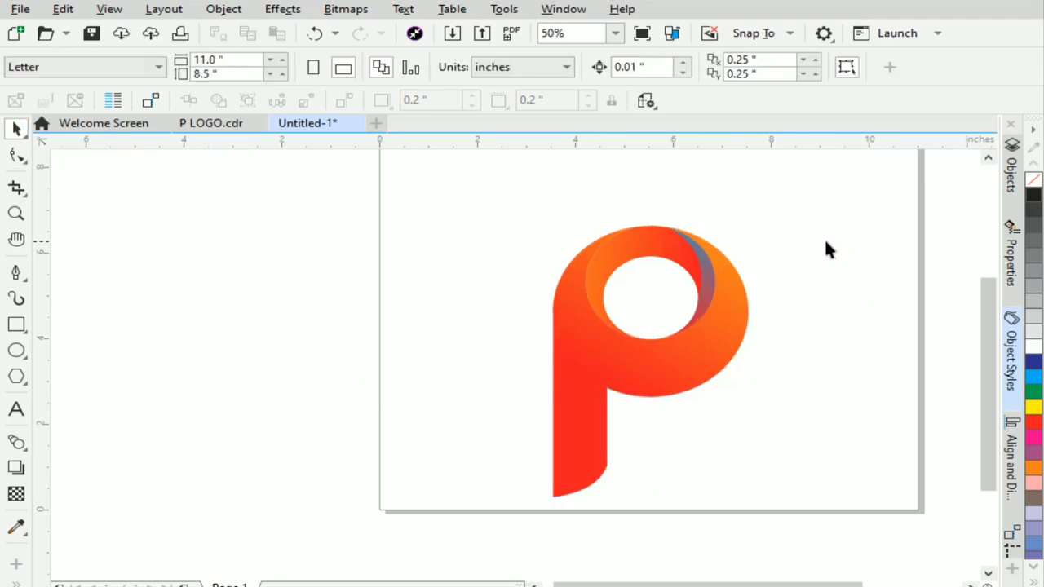
# Give the inner crescent a white outline 2.0 pt wide
pyautogui.moveTo(793, 520); pyautogui.dragTo(793, 520)
pyautogui.click(988, 157)
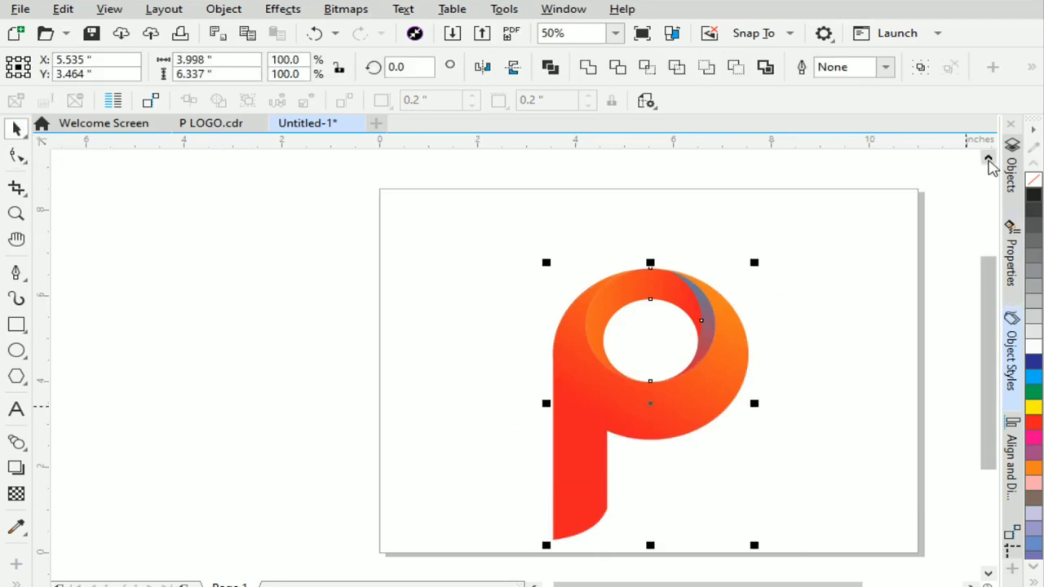
pyautogui.press('Escape')
pyautogui.click(650, 295)
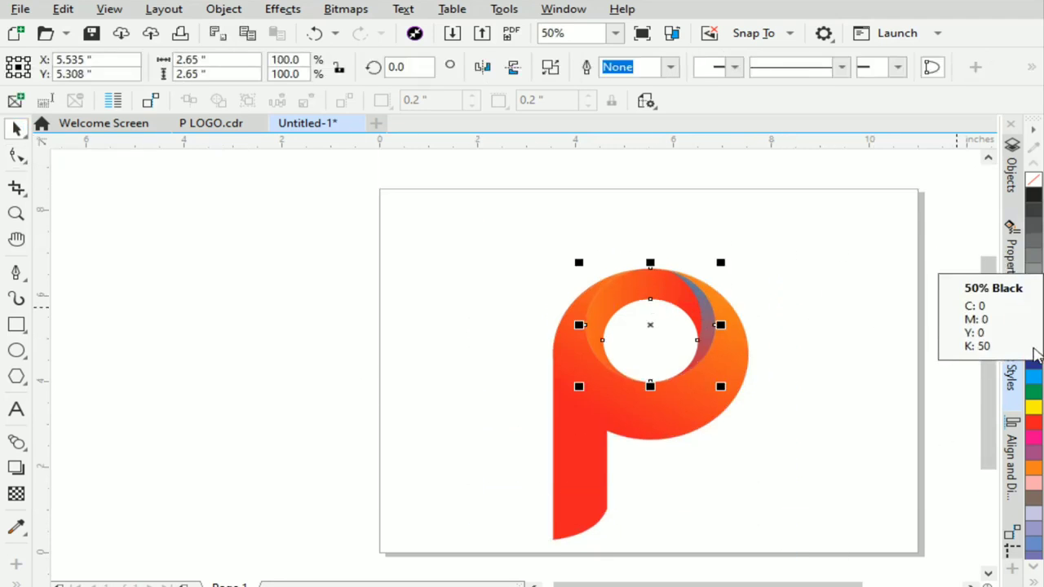
pyautogui.rightClick(1034, 359)
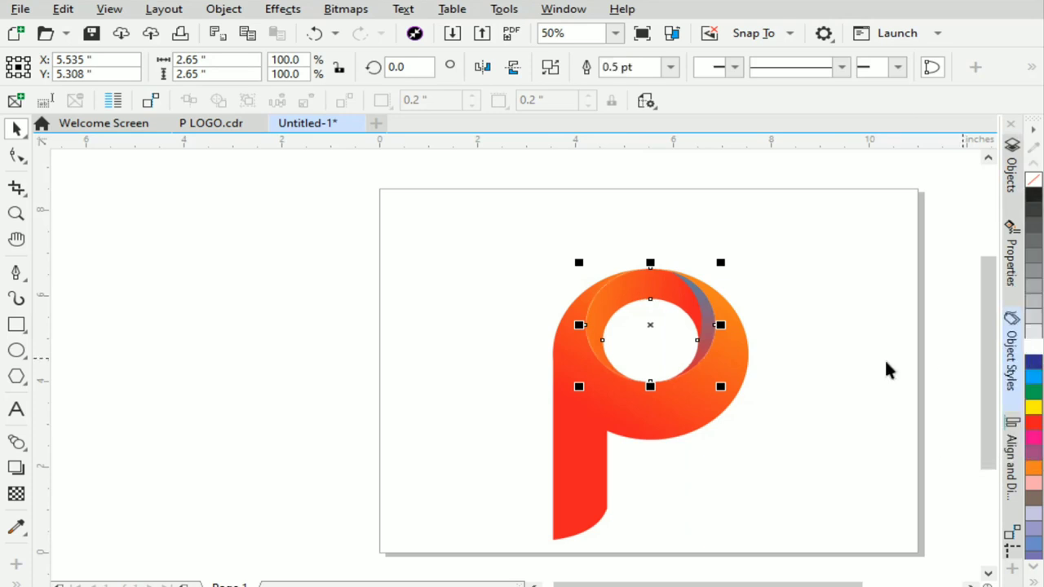
pyautogui.click(670, 67)
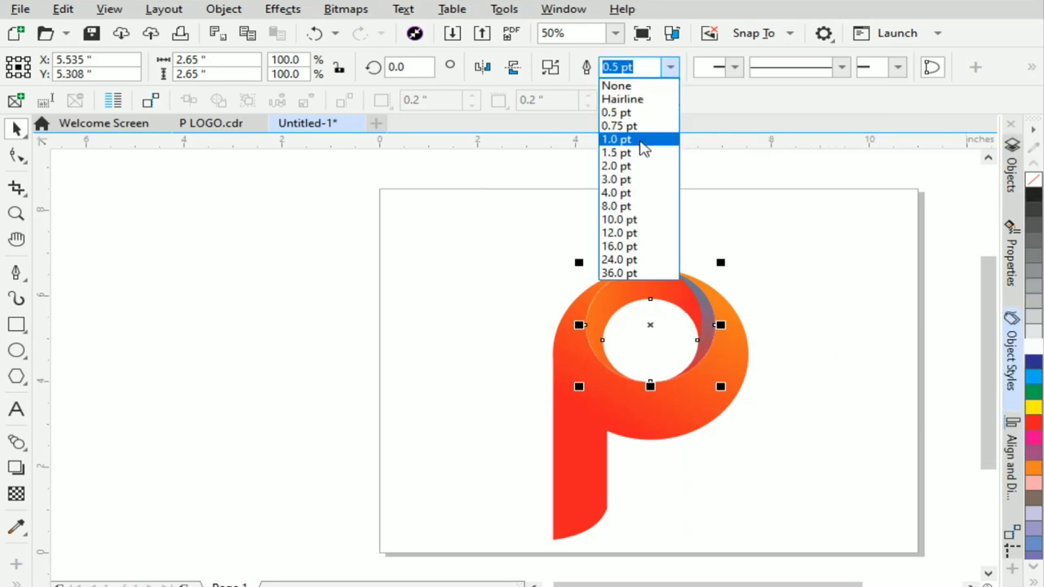
pyautogui.click(641, 166)
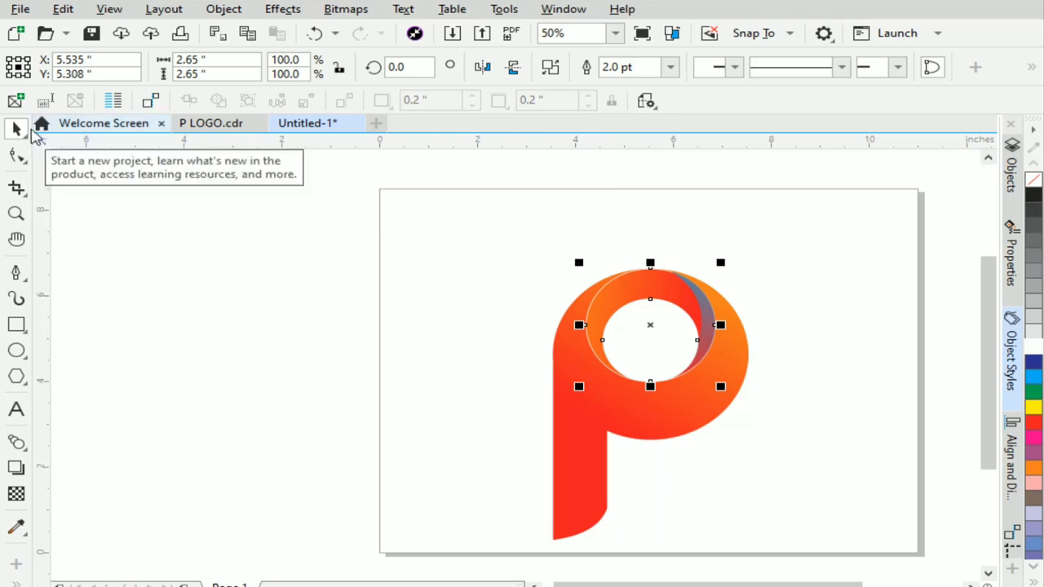
pyautogui.click(135, 241)
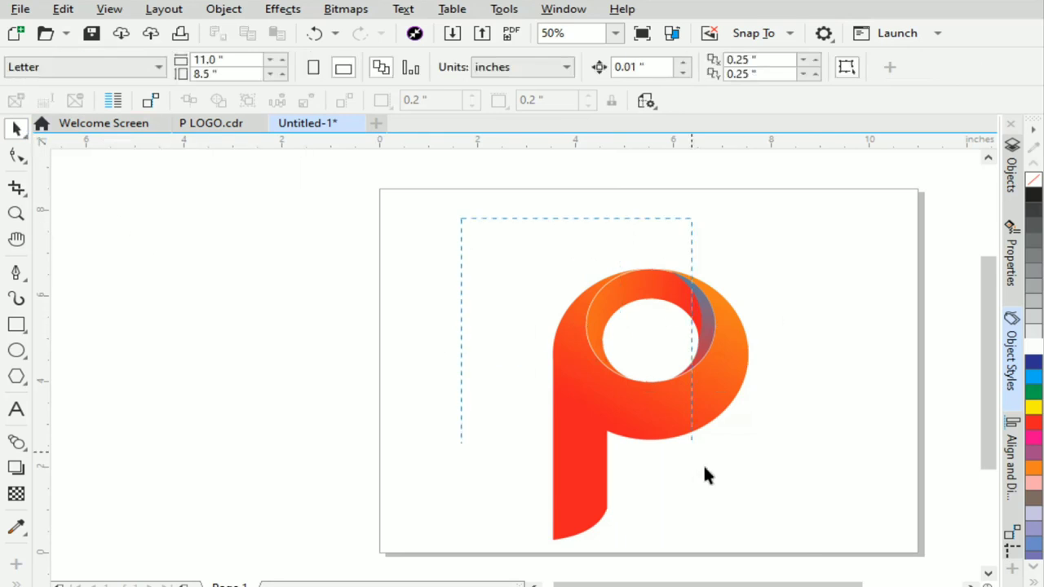
# Group all the shapes of the P logo
pyautogui.moveTo(812, 575); pyautogui.dragTo(812, 576)
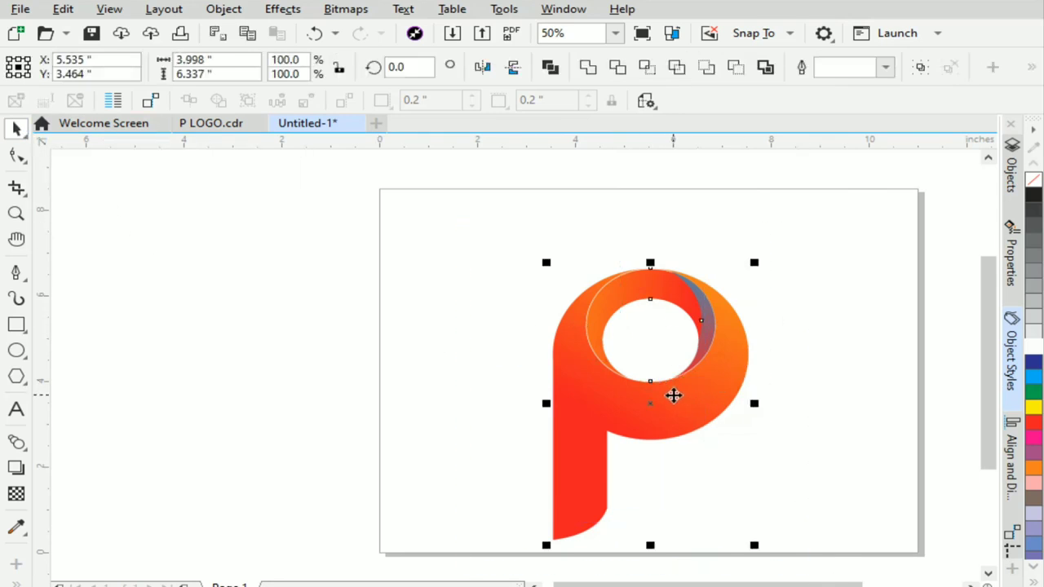
pyautogui.rightClick(672, 396)
pyautogui.click(503, 308)
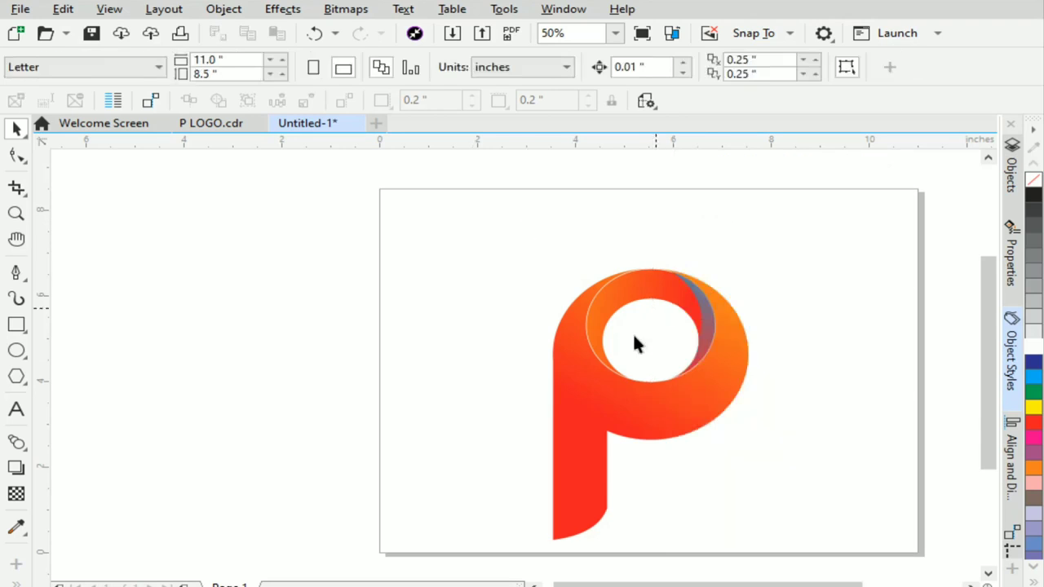
# Move the P logo to the right half of the page and scale it down to about 81% around its centre
pyautogui.moveTo(637, 344); pyautogui.dragTo(767, 330)
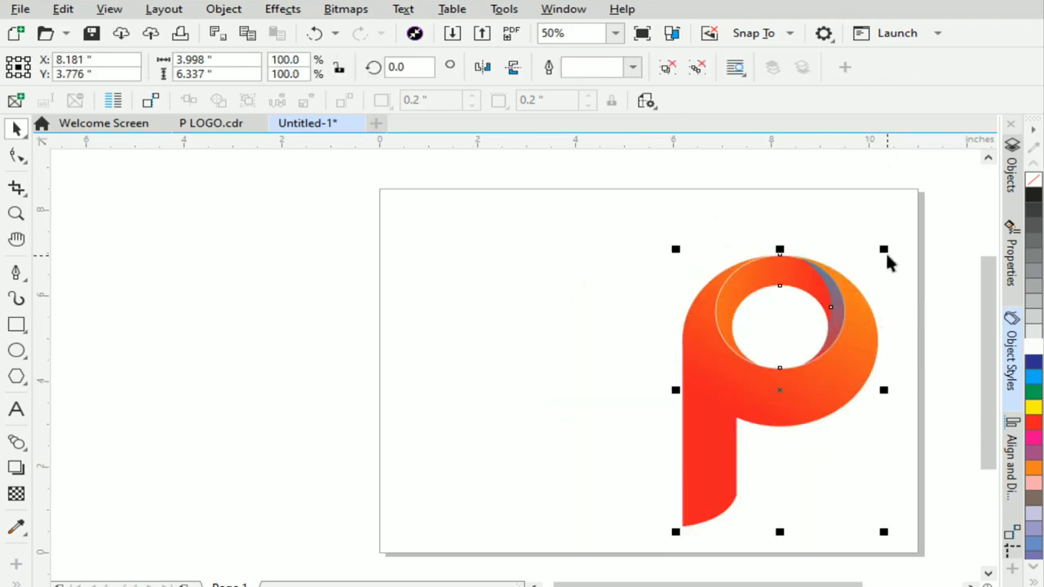
pyautogui.moveTo(884, 250); pyautogui.dragTo(875, 277)
pyautogui.click(516, 398)
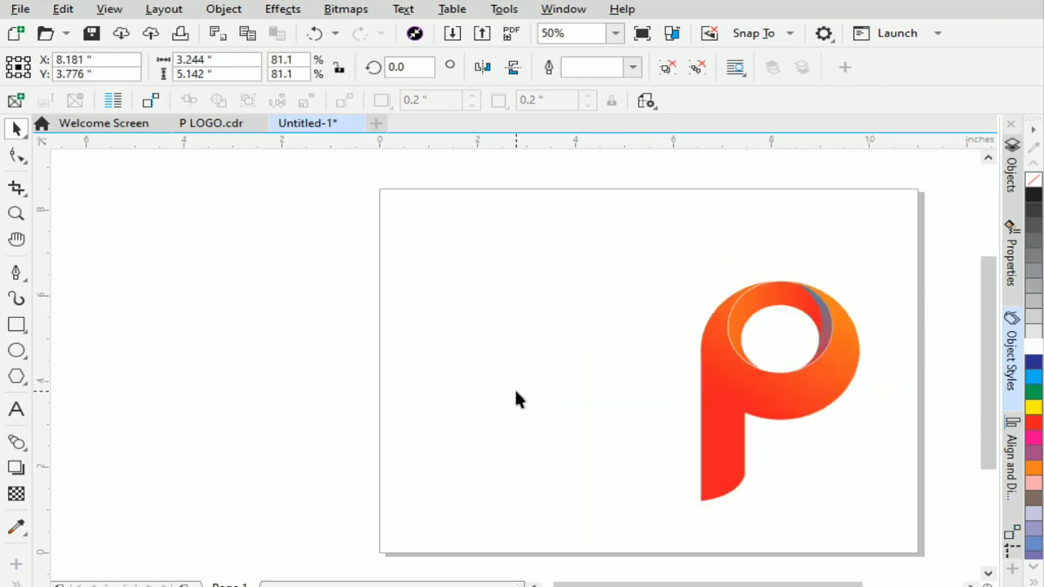
# Add a rectangle covering the whole 11 by 8.5 inch page
pyautogui.doubleClick(16, 324)
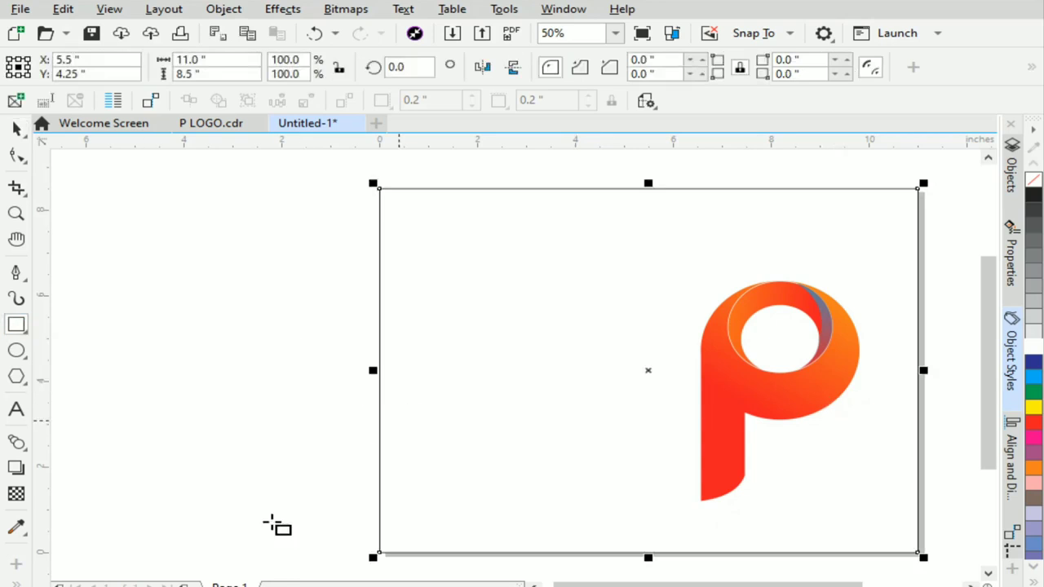
# Fill the page rectangle with an elliptical gradient from a white centre to black, with its outer end extended beyond the page edge
pyautogui.click(16, 582)
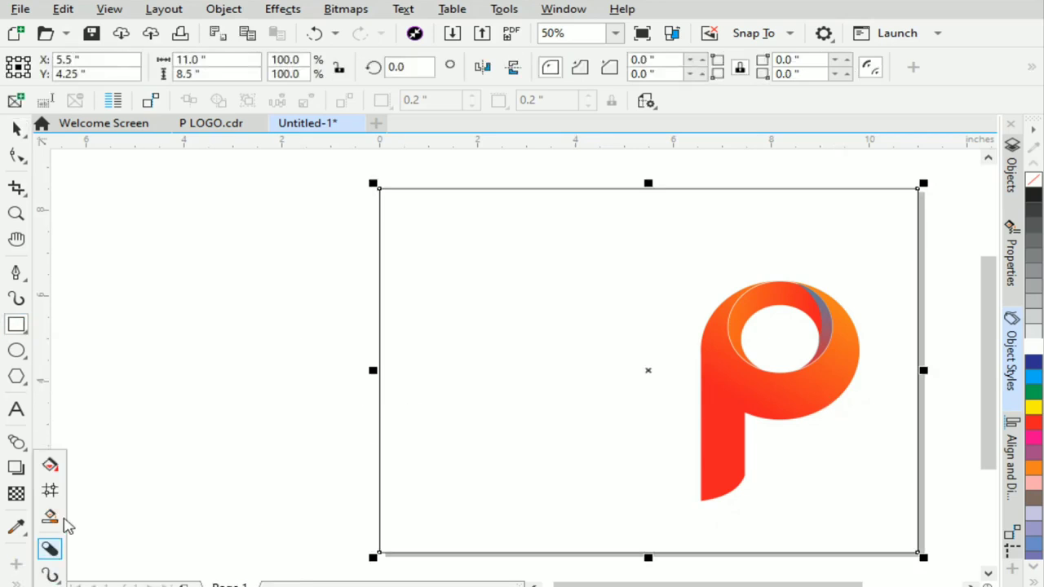
pyautogui.click(49, 464)
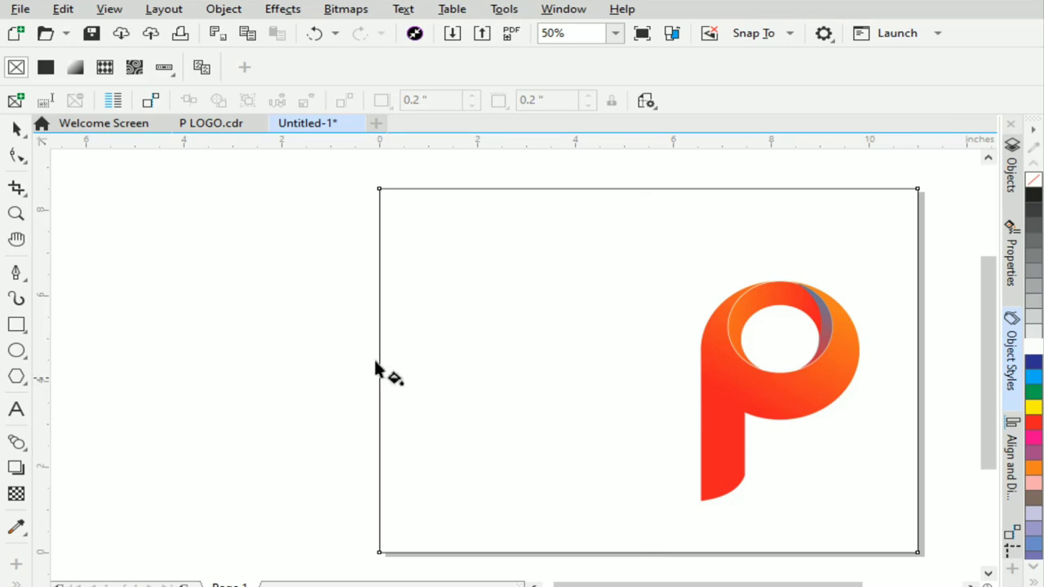
pyautogui.moveTo(357, 352); pyautogui.dragTo(956, 393)
pyautogui.click(295, 67)
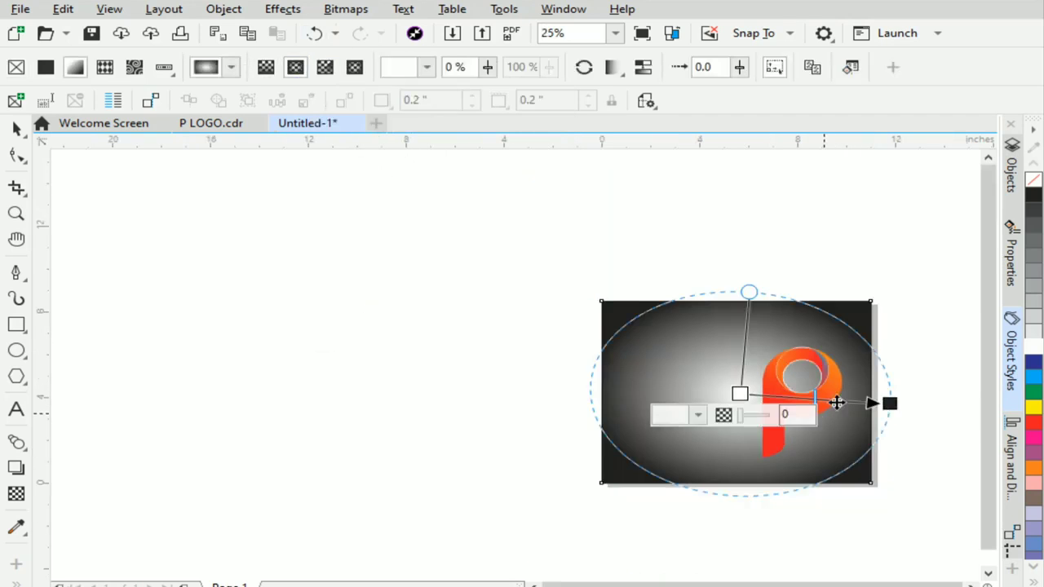
pyautogui.scroll(-2, 853, 424)
pyautogui.moveTo(891, 402); pyautogui.dragTo(991, 400)
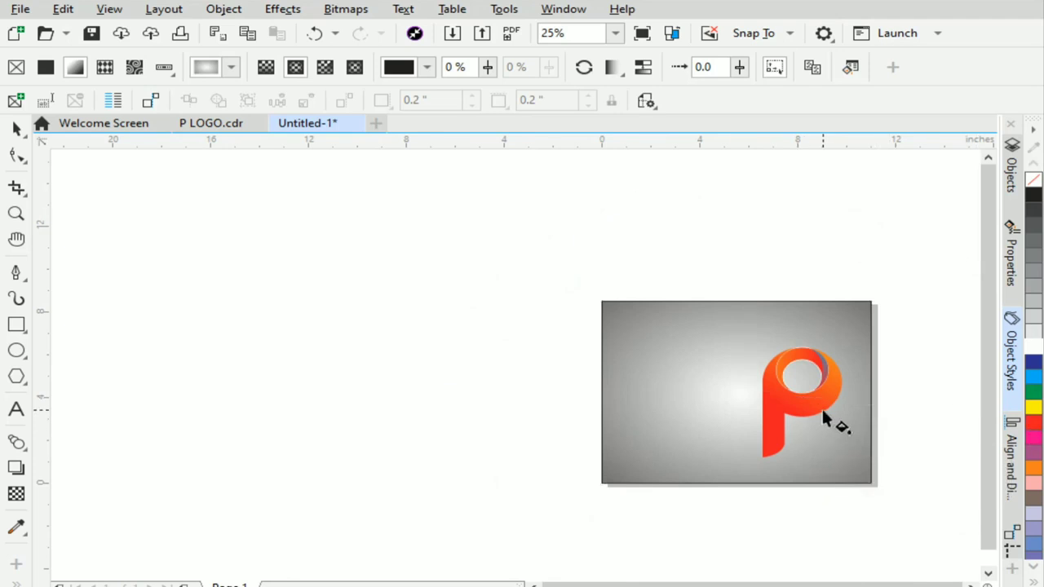
# Recolour the background gradient with black at the centre and red at the outer end, and stretch it much farther beyond the page
pyautogui.scroll(-1, 827, 419)
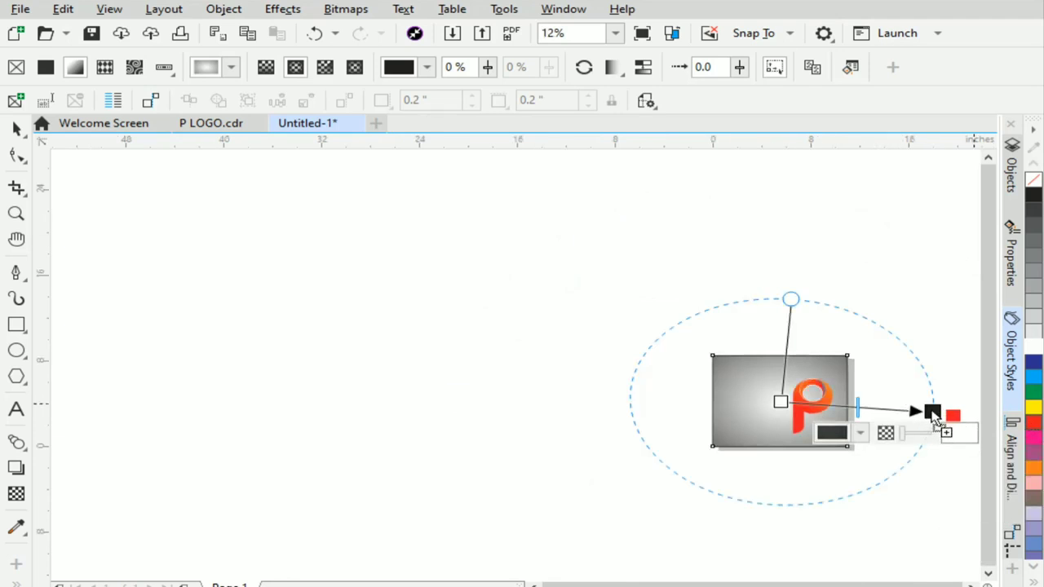
pyautogui.moveTo(934, 416); pyautogui.dragTo(933, 413)
pyautogui.moveTo(1033, 195); pyautogui.dragTo(781, 402)
pyautogui.moveTo(932, 411); pyautogui.dragTo(1019, 415)
pyautogui.scroll(-1, 856, 417)
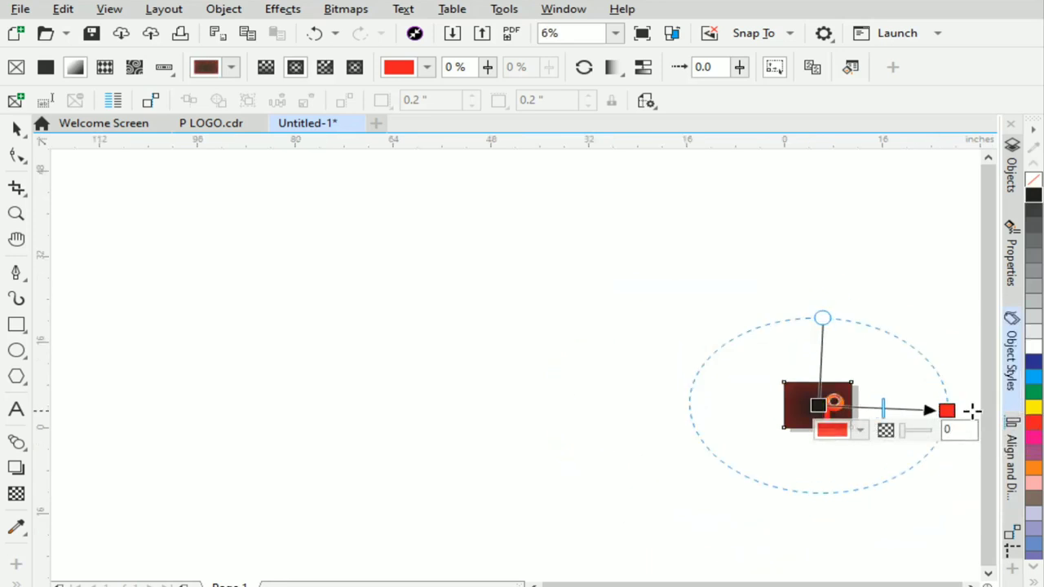
pyautogui.scroll(2, 852, 423)
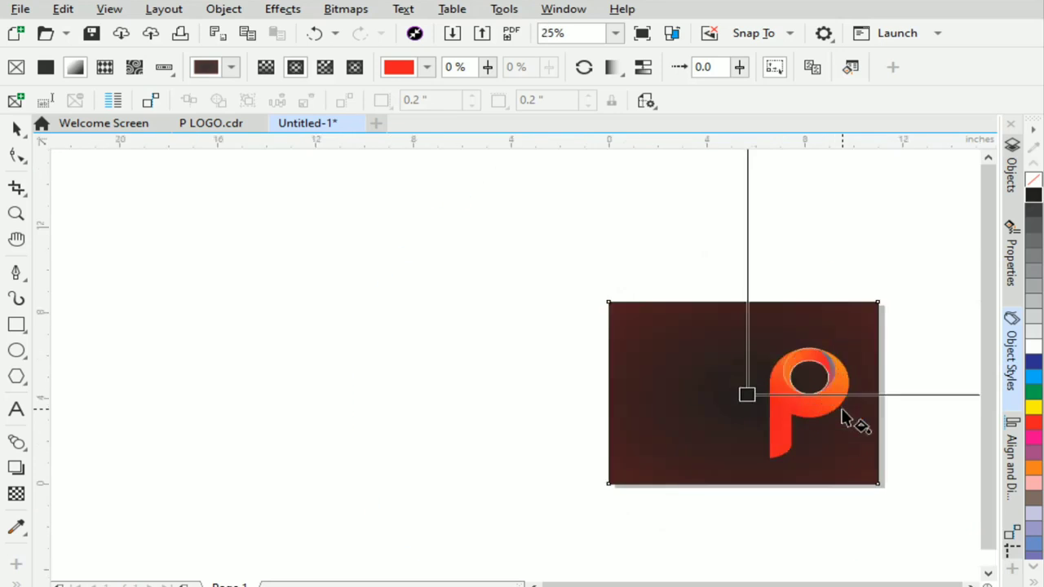
pyautogui.scroll(1, 845, 420)
pyautogui.click(17, 128)
pyautogui.click(126, 214)
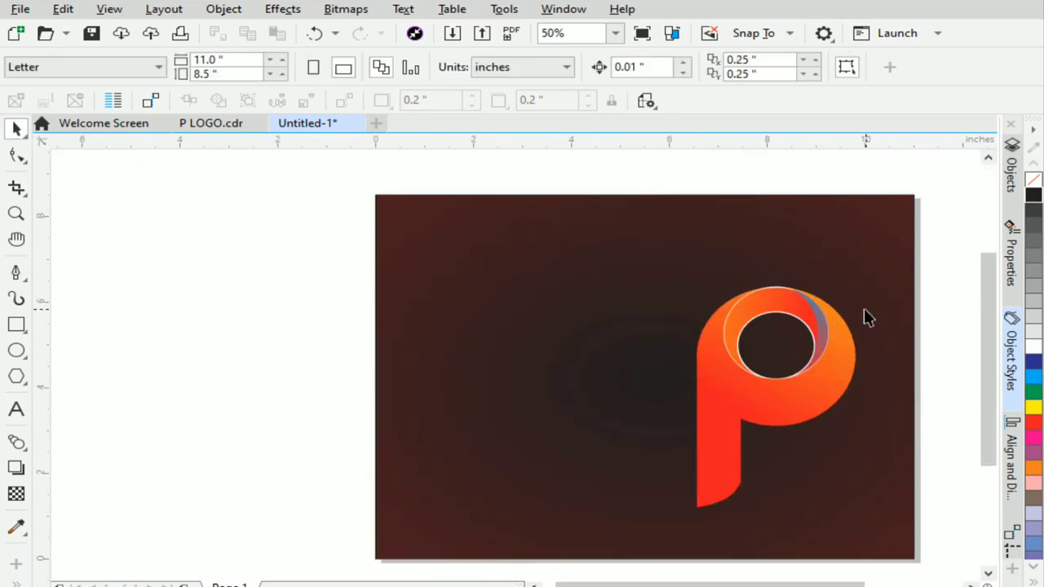
# Add the text "HOW TO CREATE" on the page area left of the P logo and colour it white
pyautogui.click(17, 409)
pyautogui.click(486, 344)
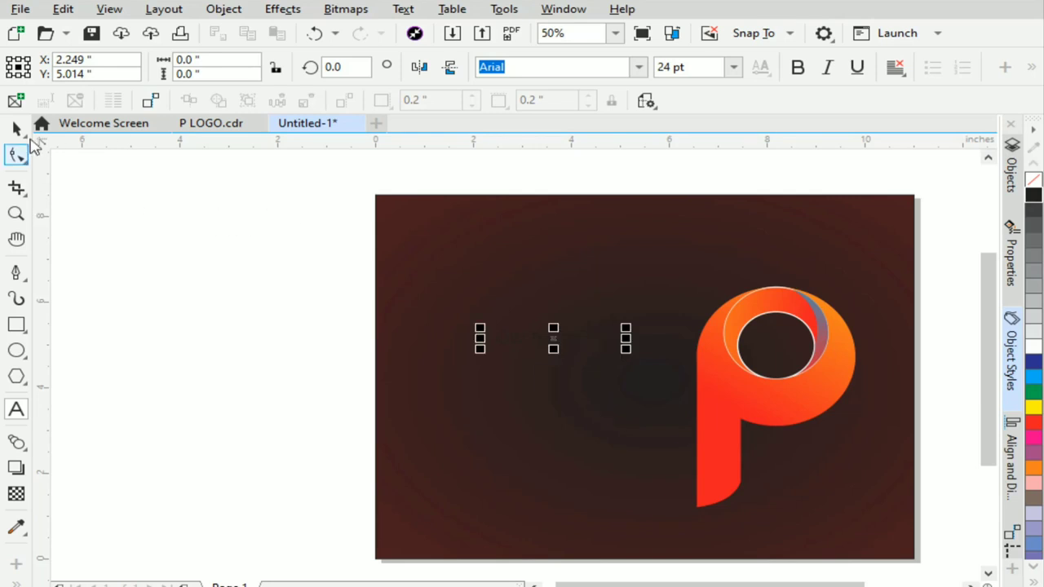
pyautogui.click(16, 128)
pyautogui.click(1034, 334)
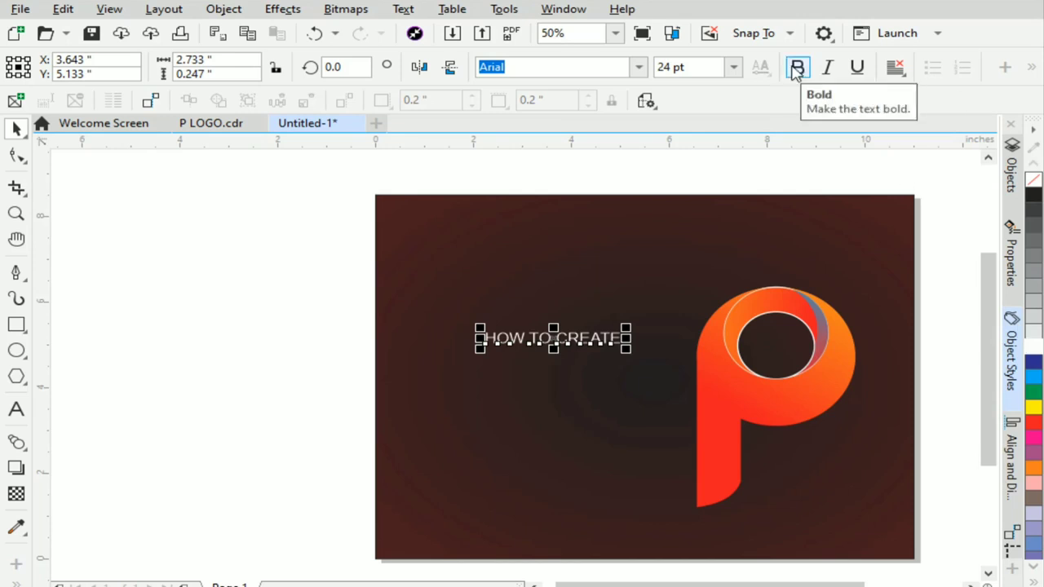
# Make the "HOW TO CREATE" text bold and set its size to 18 pt
pyautogui.click(798, 67)
pyautogui.click(734, 67)
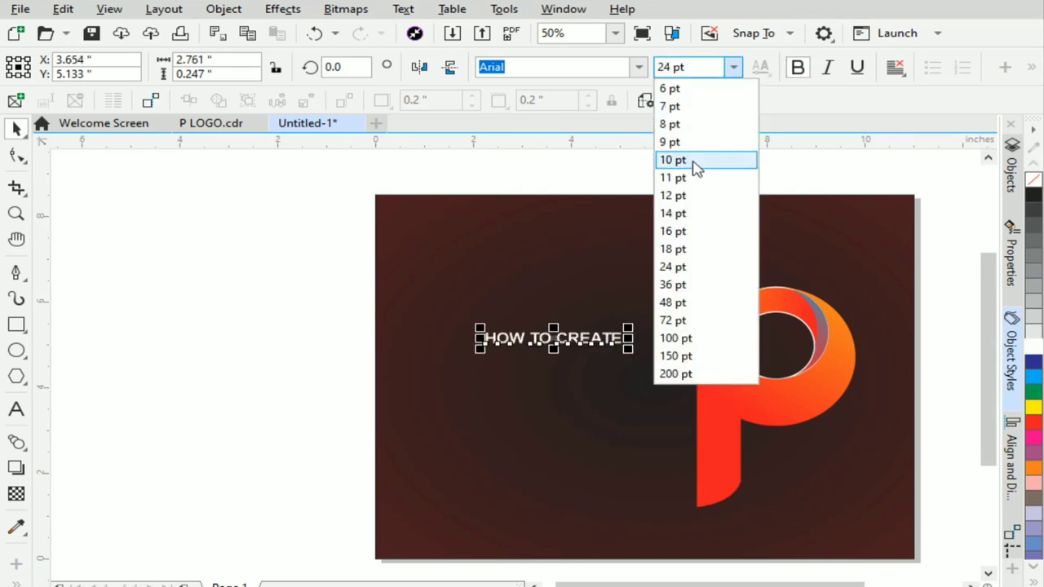
pyautogui.click(688, 195)
pyautogui.click(734, 67)
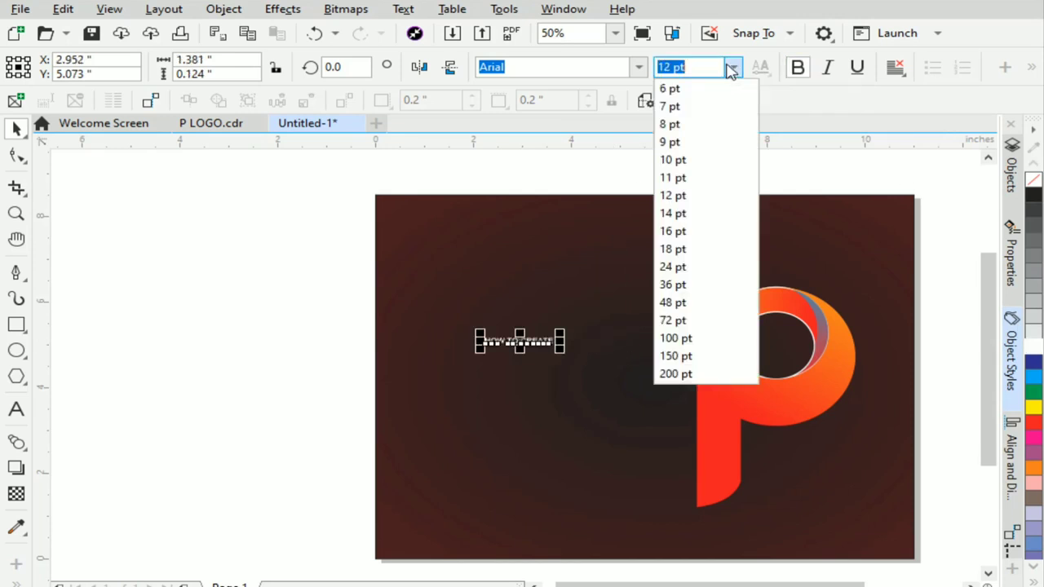
pyautogui.click(693, 251)
# Move the "HOW TO CREATE" text slightly down and place a copy below it, reworded as "LATTER LOGO" on two lines
pyautogui.moveTo(543, 341); pyautogui.dragTo(548, 399)
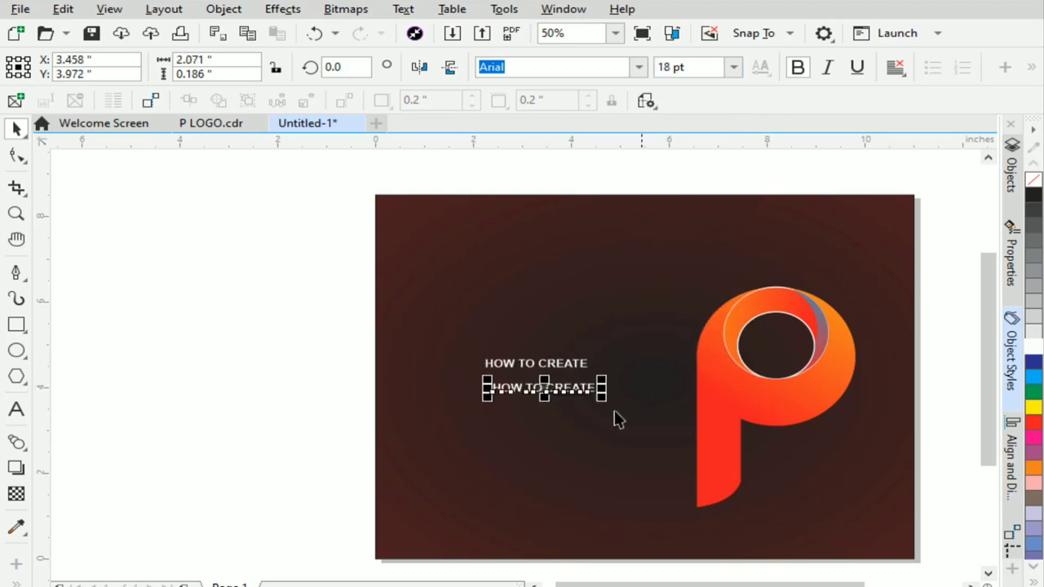
pyautogui.press('F8')
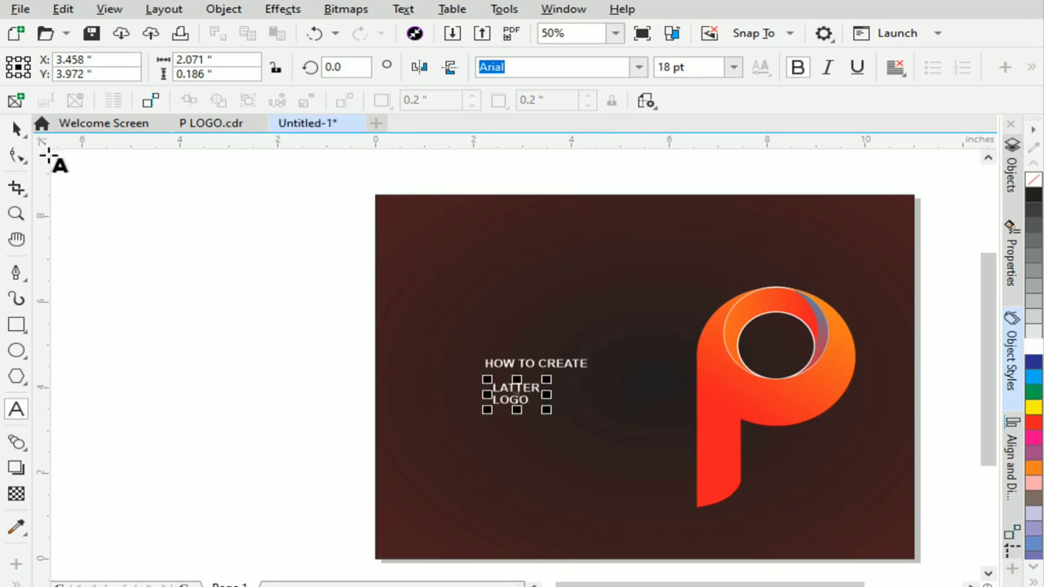
pyautogui.click(16, 128)
# Change the "LATTER LOGO" text to the Oswald font, enlarge it to about 47 pt and left-align it under "HOW TO CREATE"
pyautogui.click(641, 67)
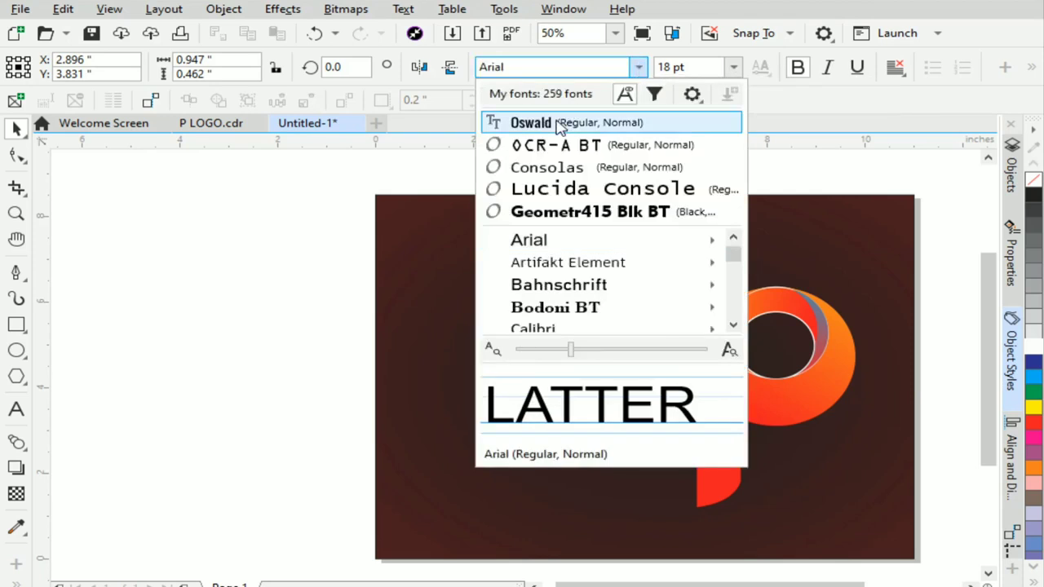
pyautogui.click(524, 122)
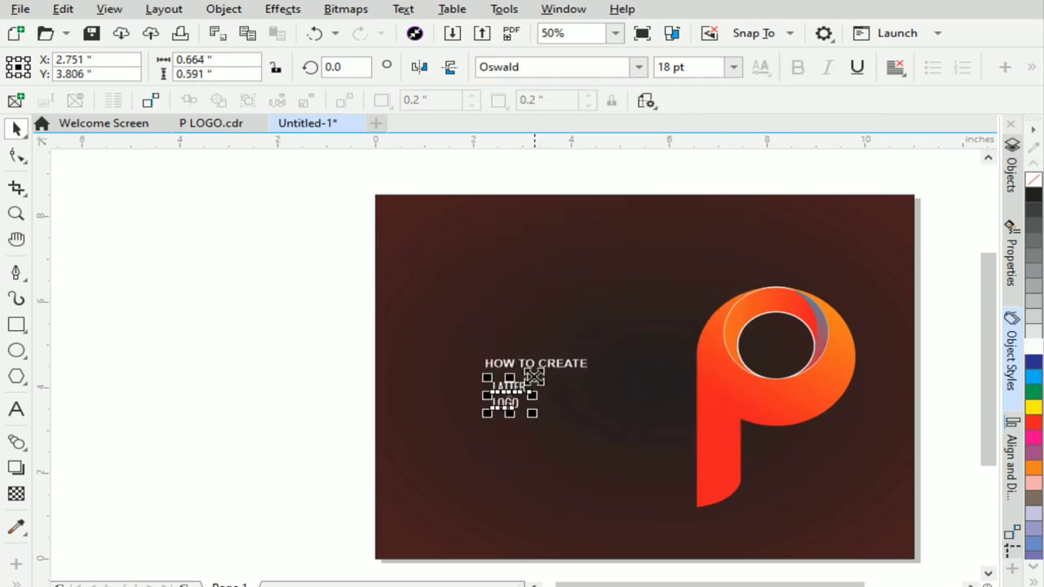
pyautogui.moveTo(534, 377); pyautogui.dragTo(620, 357)
pyautogui.moveTo(517, 390); pyautogui.dragTo(533, 411)
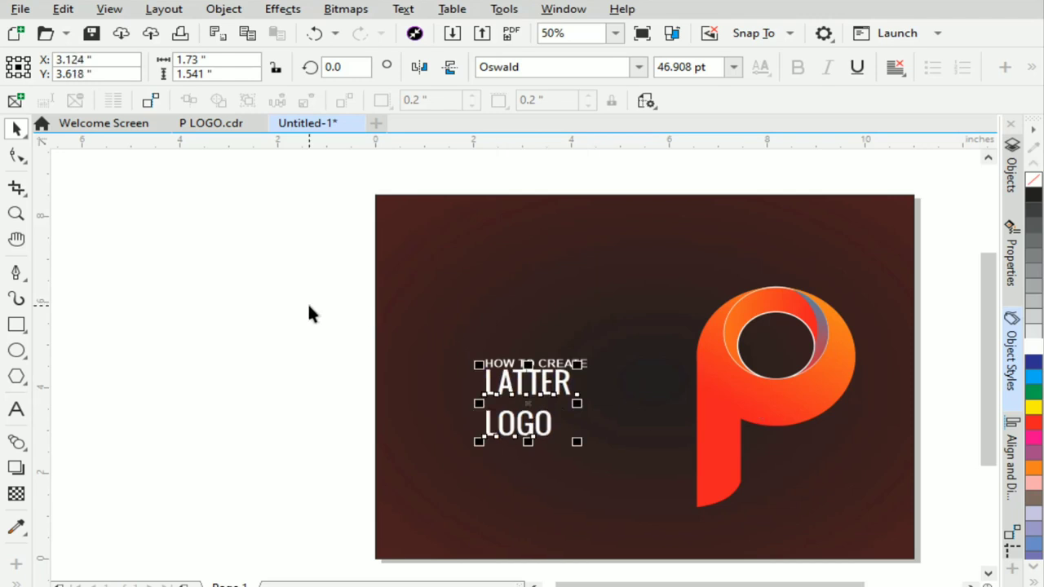
# Enlarge both text objects together so they fill more of the area left of the P logo
pyautogui.click(336, 337)
pyautogui.click(531, 383)
pyautogui.moveTo(600, 361); pyautogui.dragTo(636, 331)
pyautogui.click(938, 441)
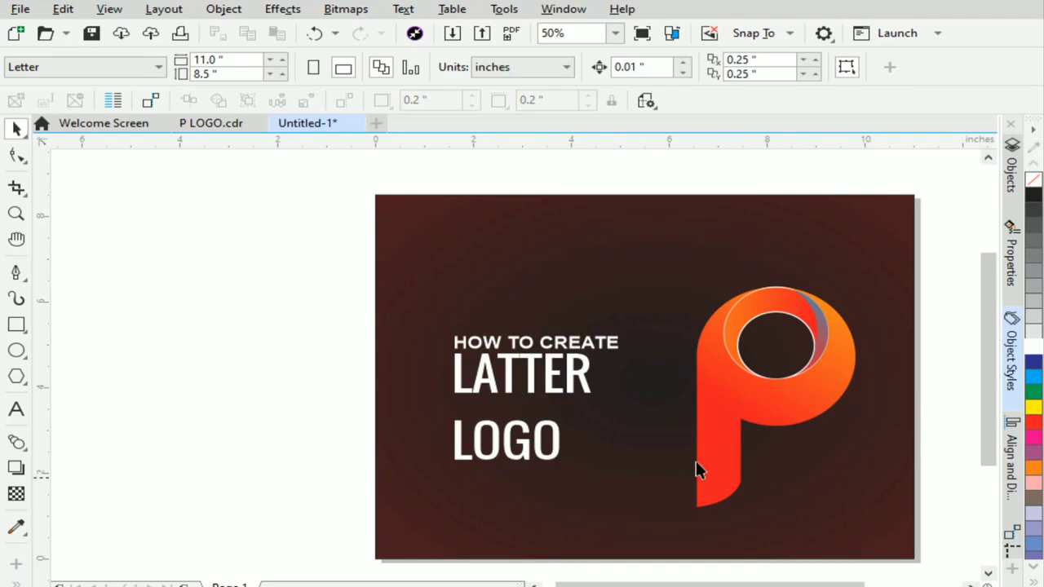